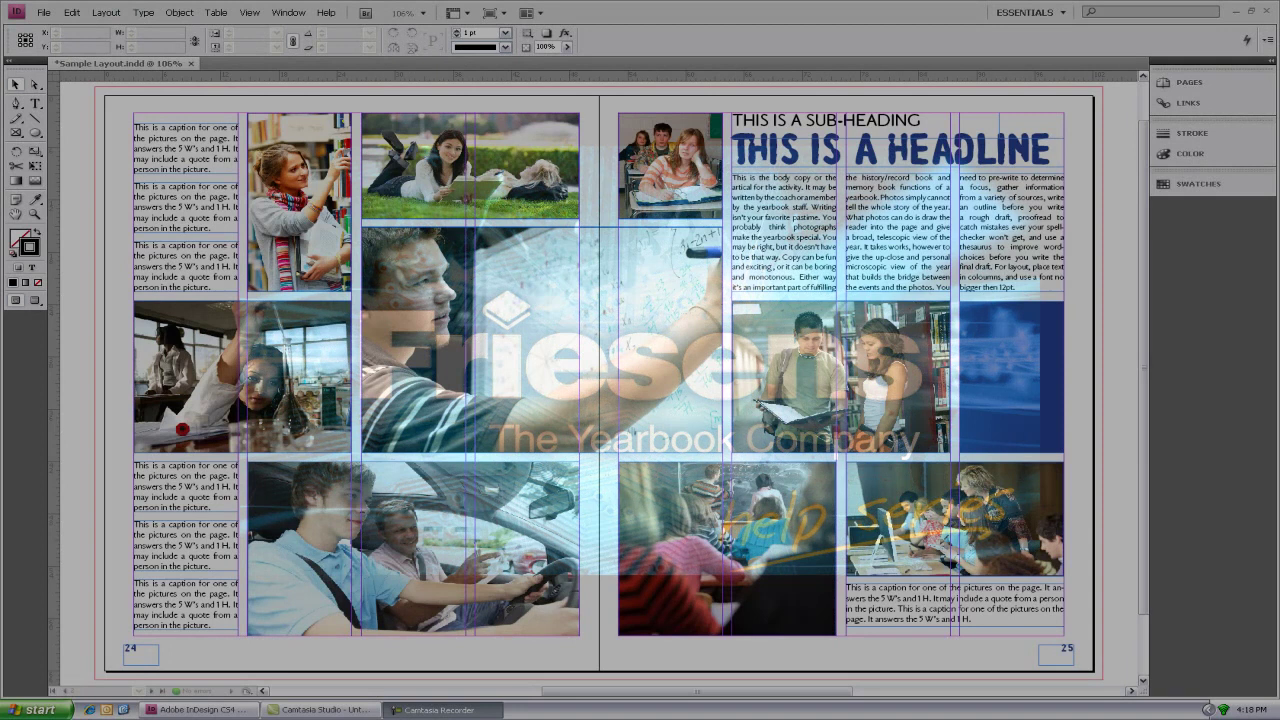
Step: Select the car photo and show the Object > Effects submenu of available effects
{"action": "key", "text": "F9"}
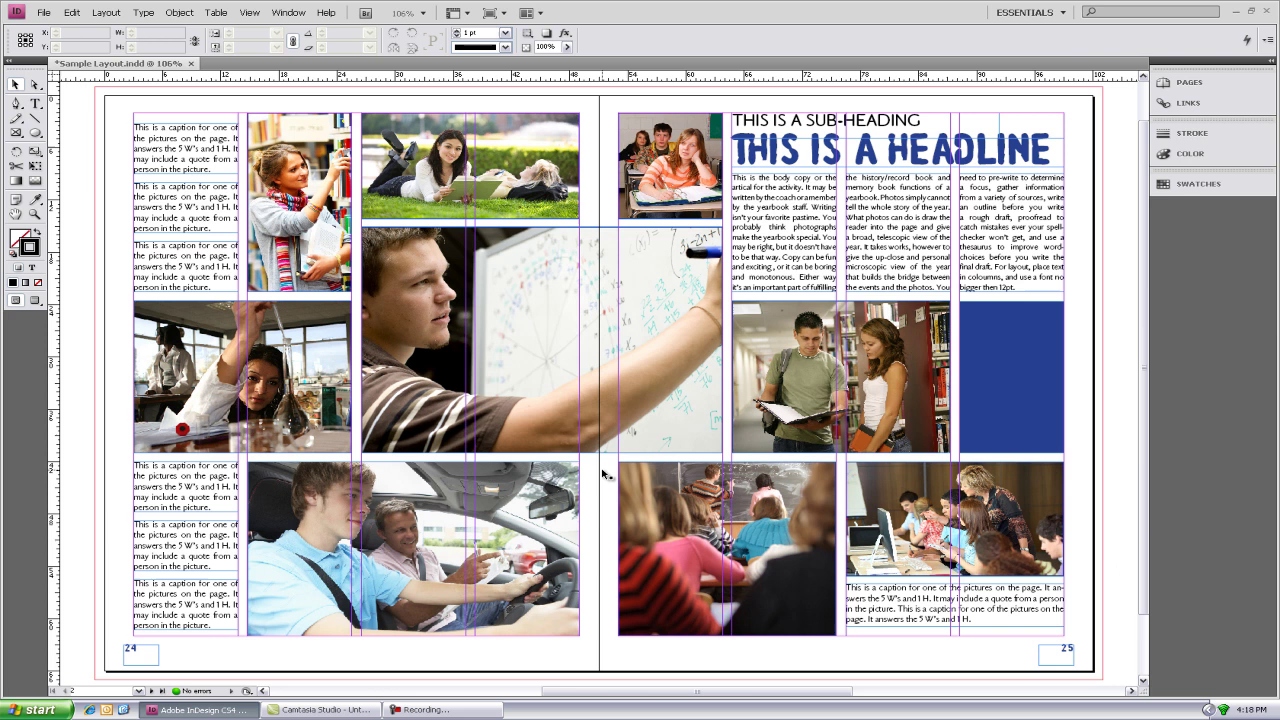
{"action": "left_click", "coordinate": [453, 498]}
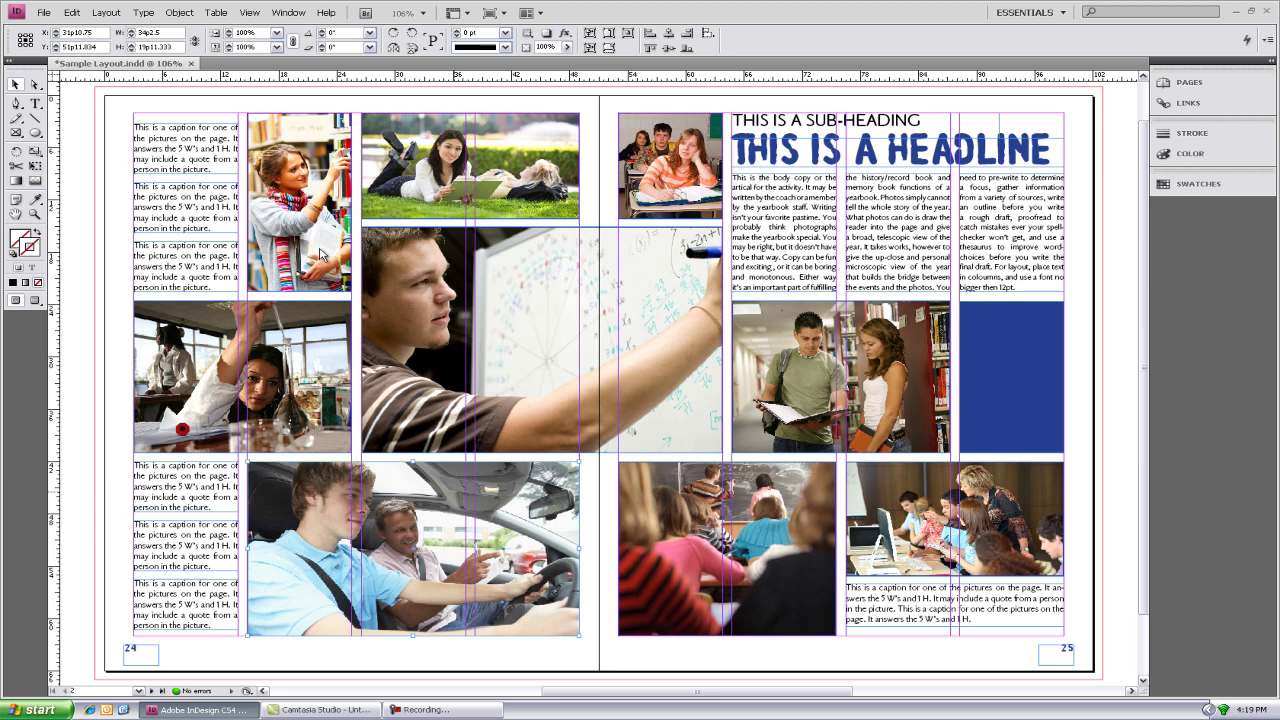
{"action": "left_click", "coordinate": [180, 13]}
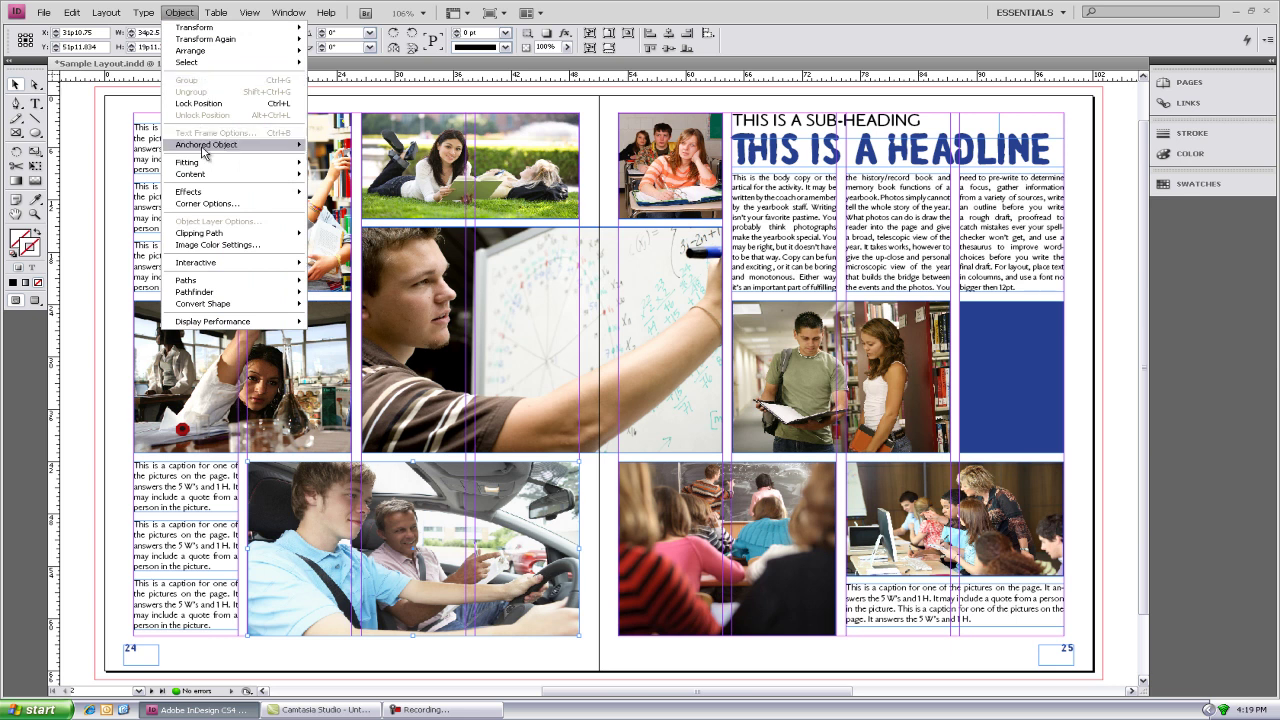
{"action": "mouse_move", "coordinate": [205, 192]}
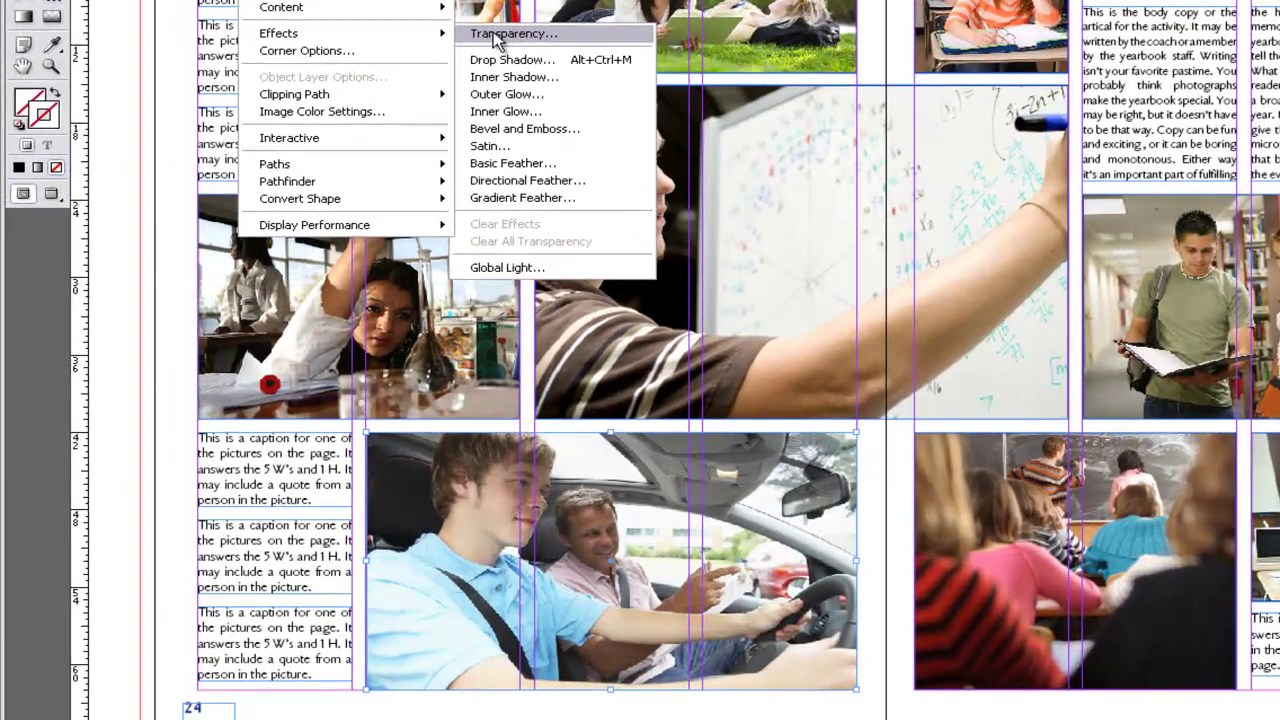
Step: Open Transparency for the car photo, keeping Settings for Object and Normal blending mode
{"action": "left_click", "coordinate": [340, 192]}
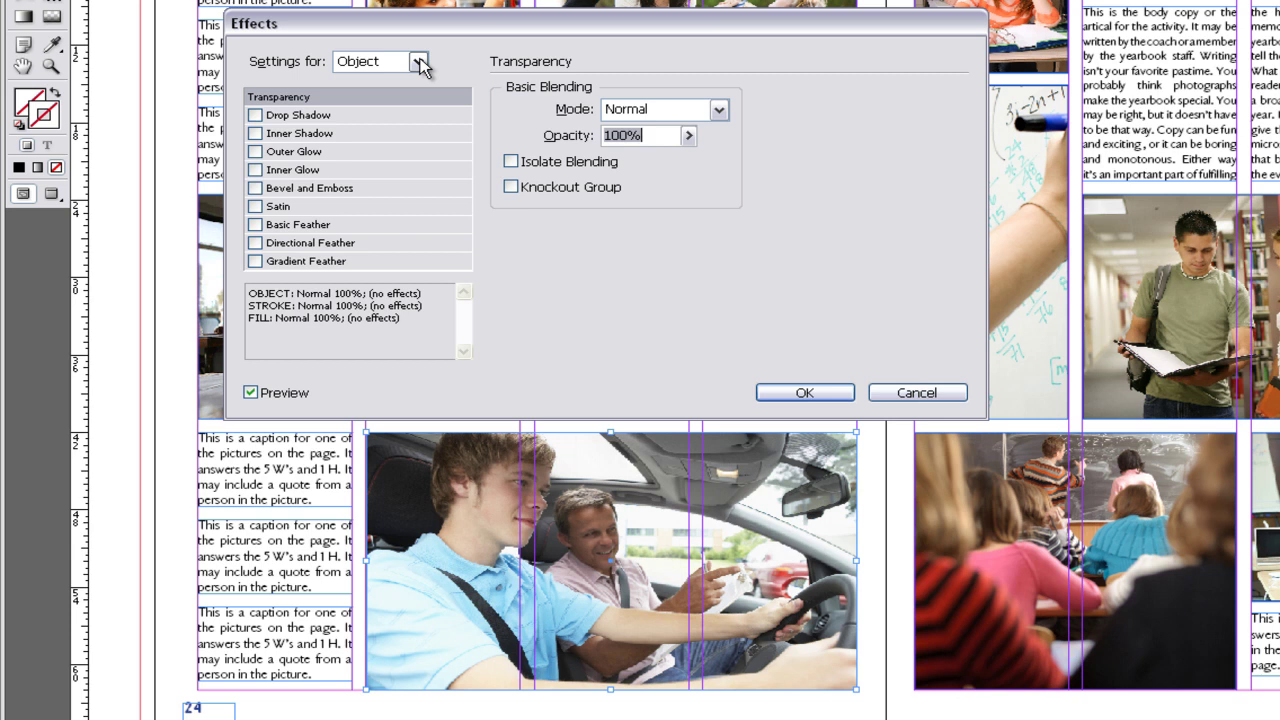
{"action": "left_click", "coordinate": [420, 63]}
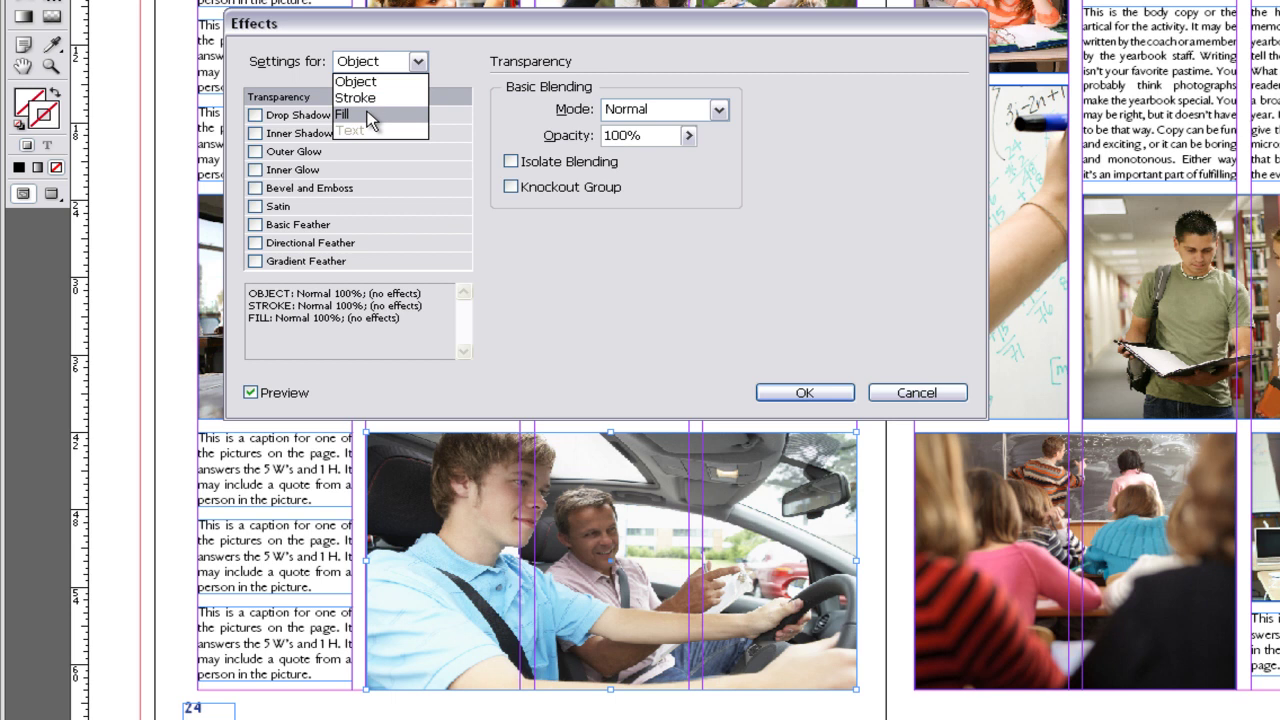
{"action": "left_click", "coordinate": [418, 62]}
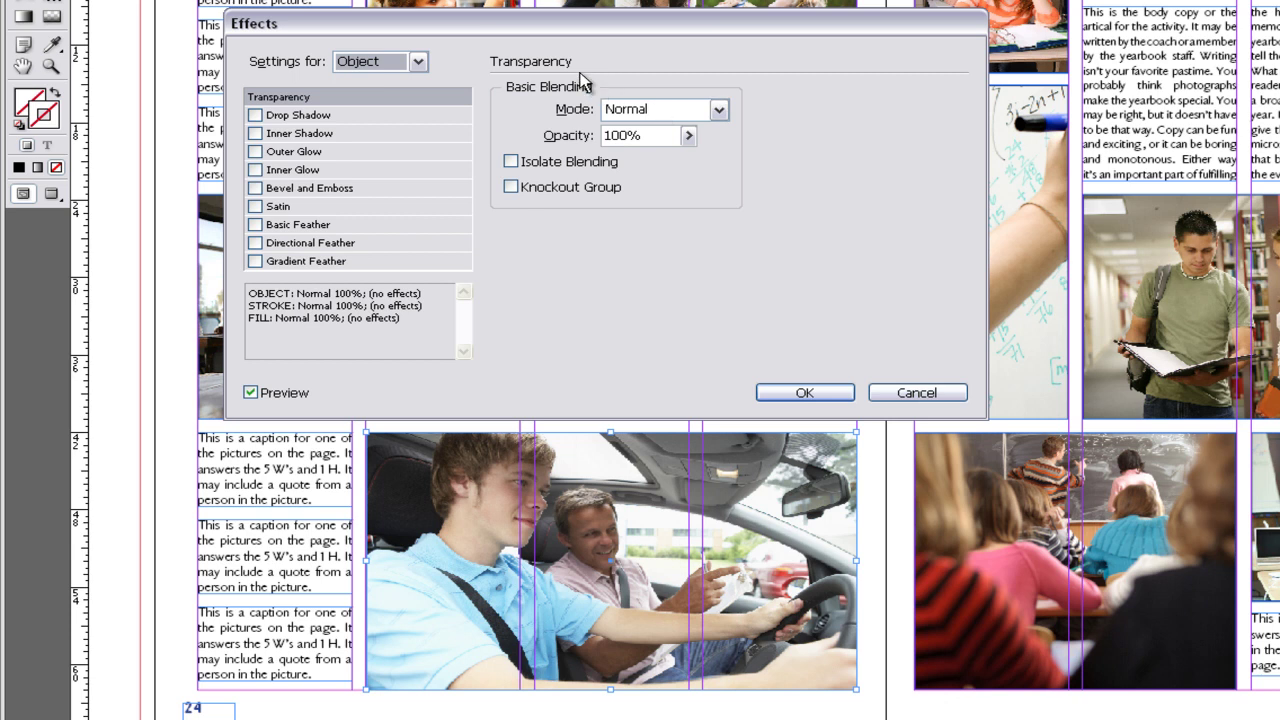
{"action": "left_click", "coordinate": [681, 107]}
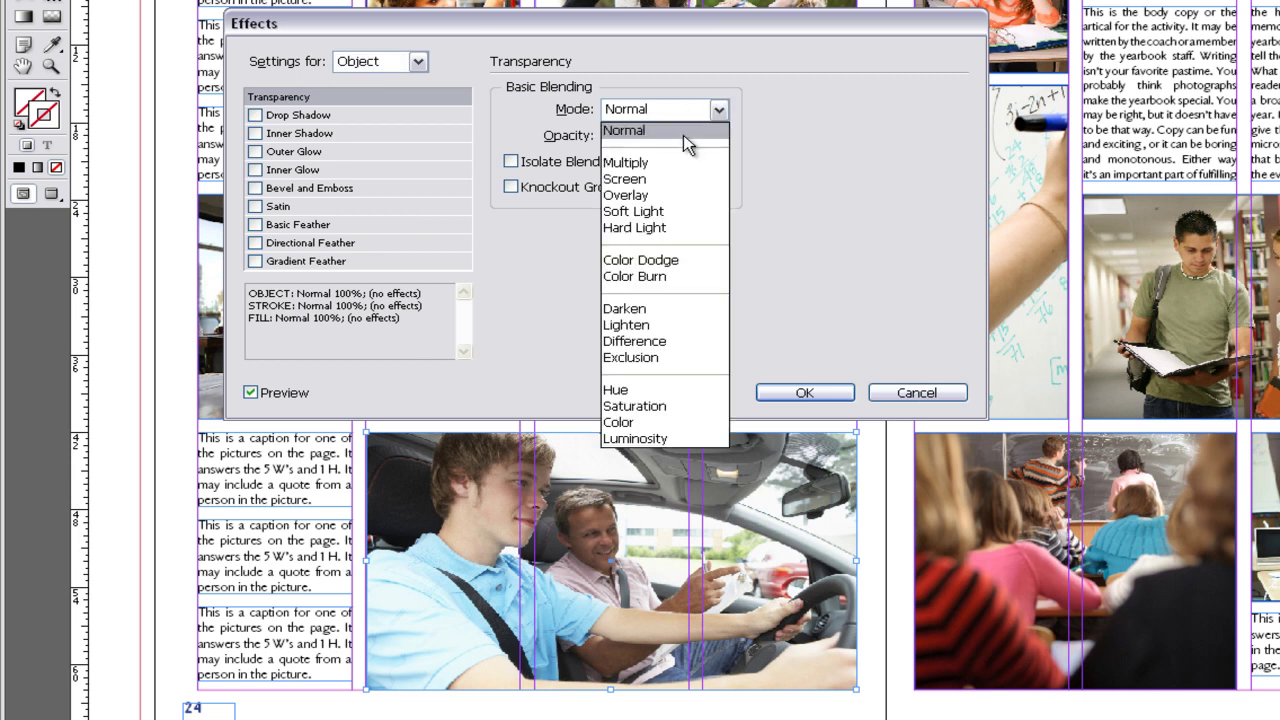
{"action": "left_click", "coordinate": [682, 133]}
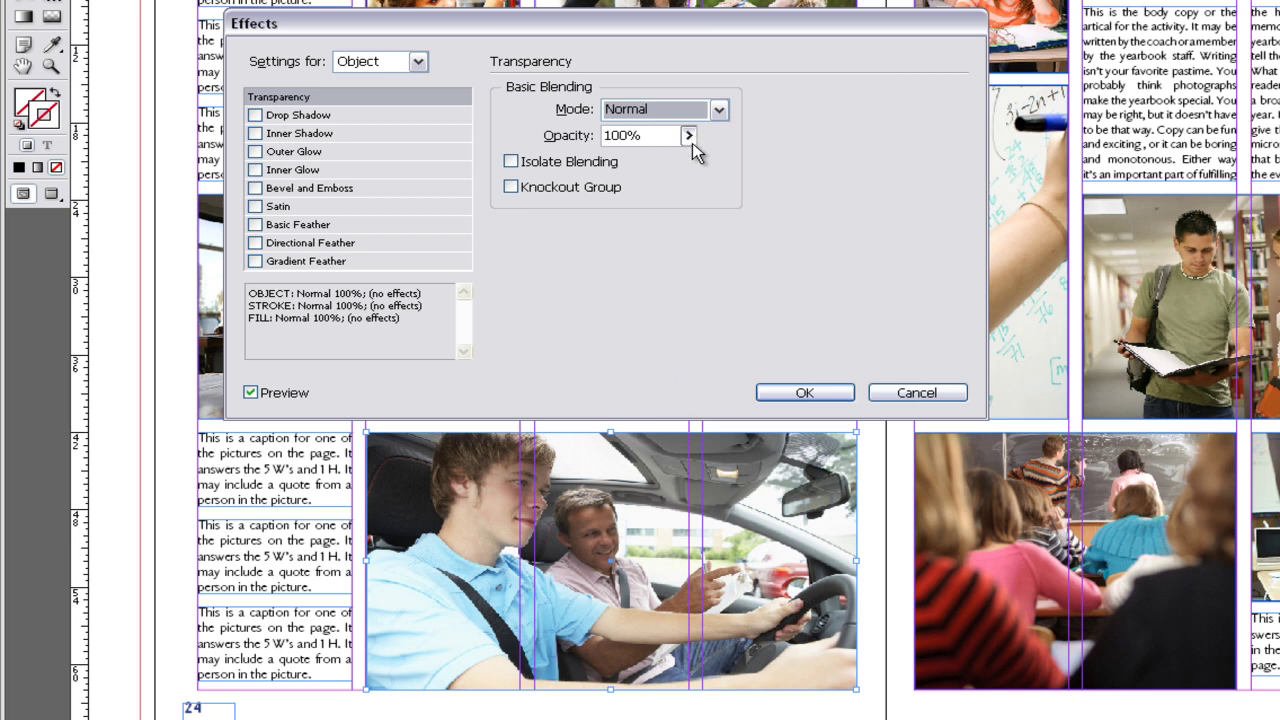
{"action": "left_click", "coordinate": [690, 140]}
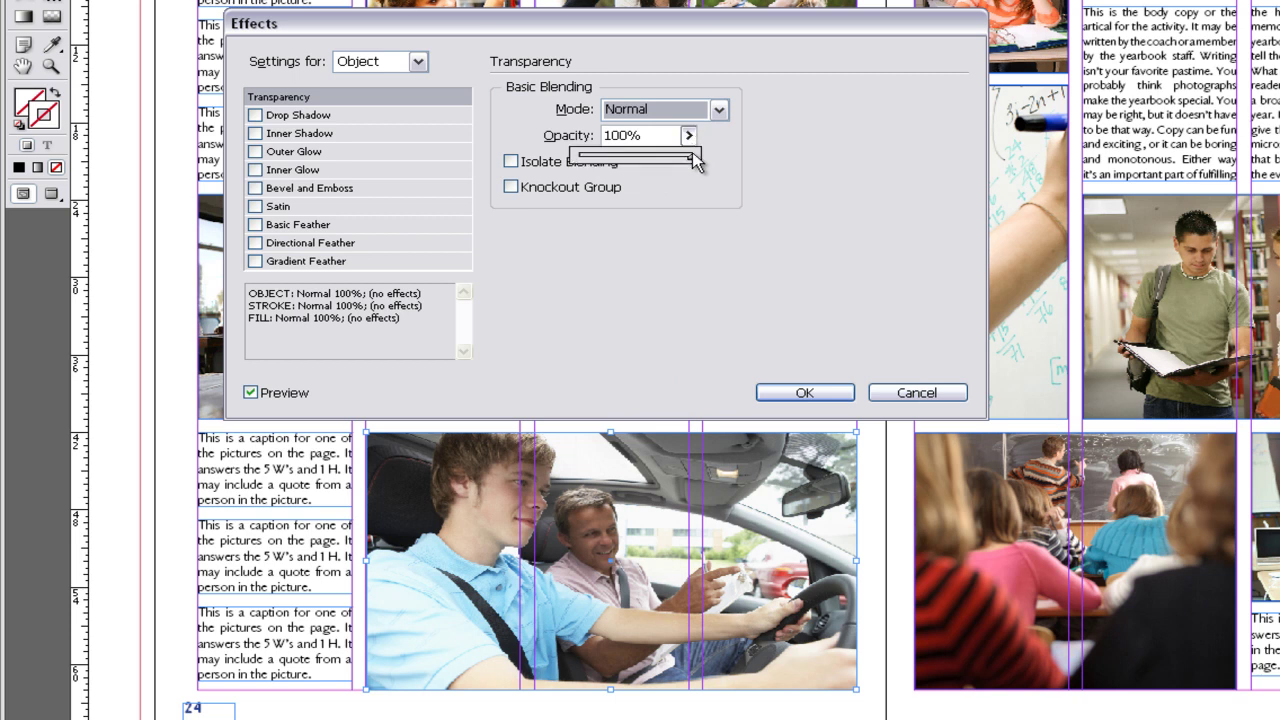
{"action": "left_click", "coordinate": [634, 156]}
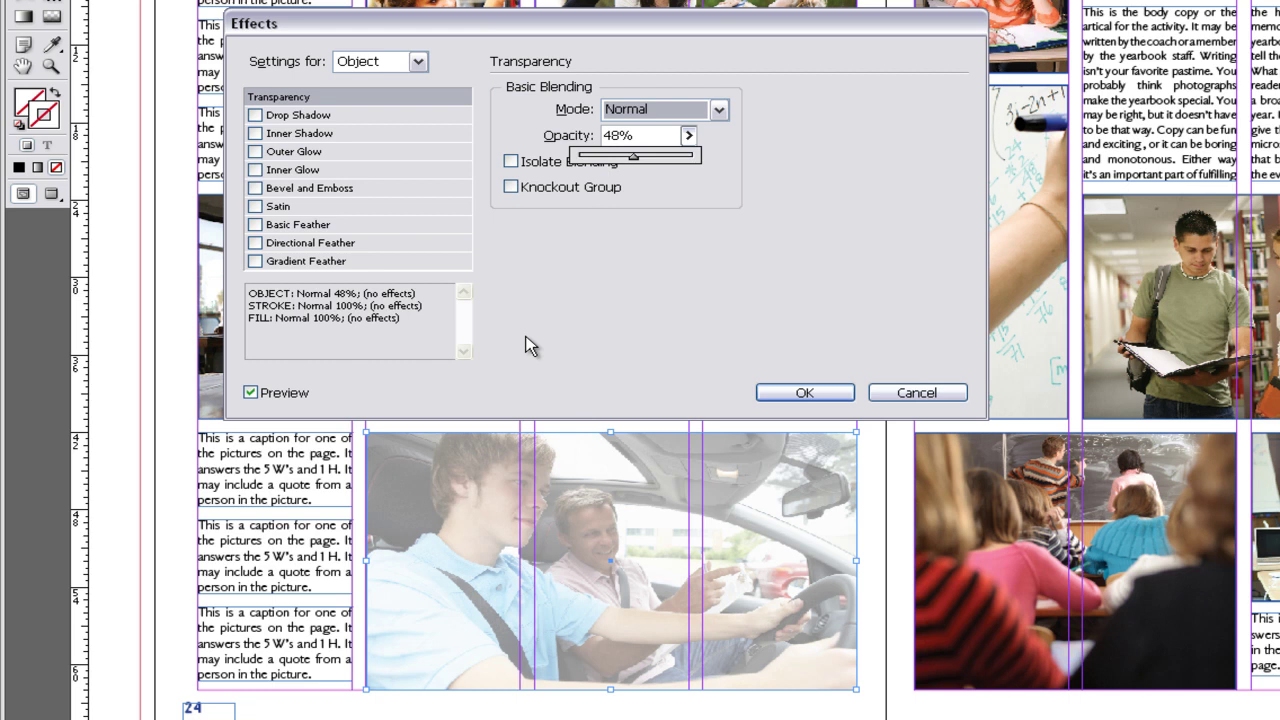
{"action": "left_click", "coordinate": [252, 394]}
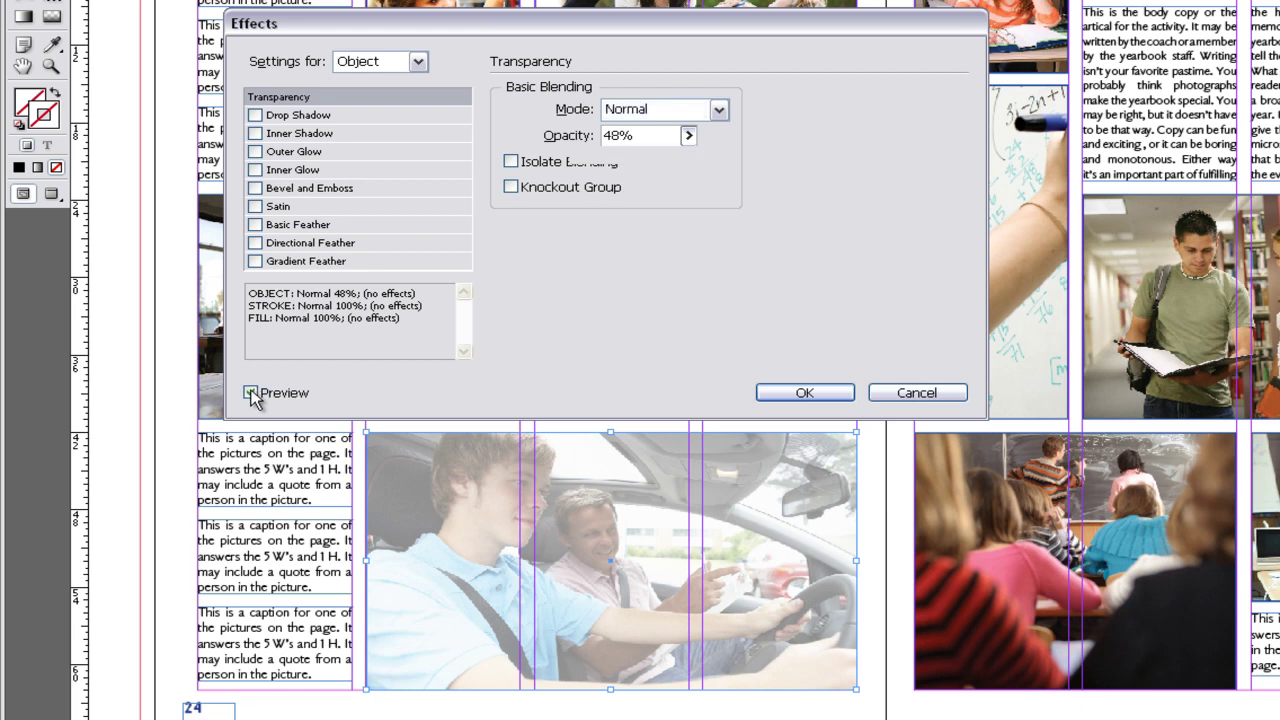
{"action": "left_click", "coordinate": [251, 393]}
{"action": "left_click", "coordinate": [251, 393]}
{"action": "left_click", "coordinate": [251, 393]}
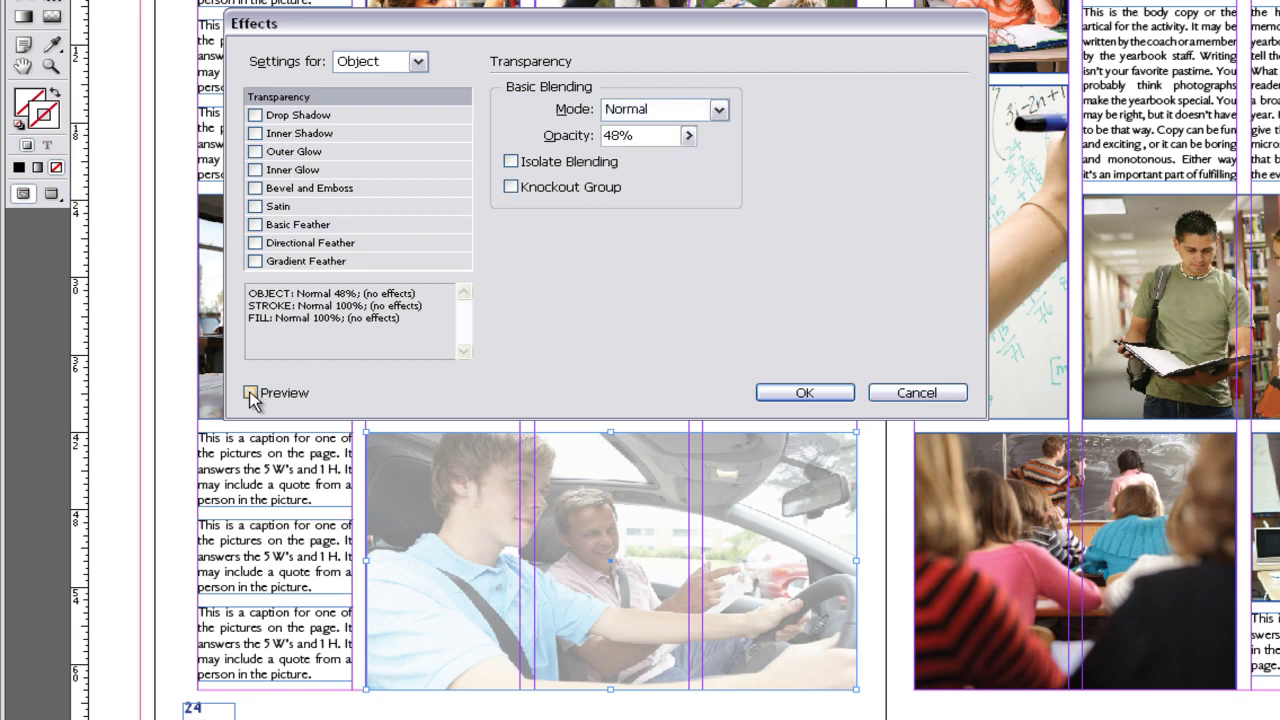
{"action": "left_click", "coordinate": [250, 393]}
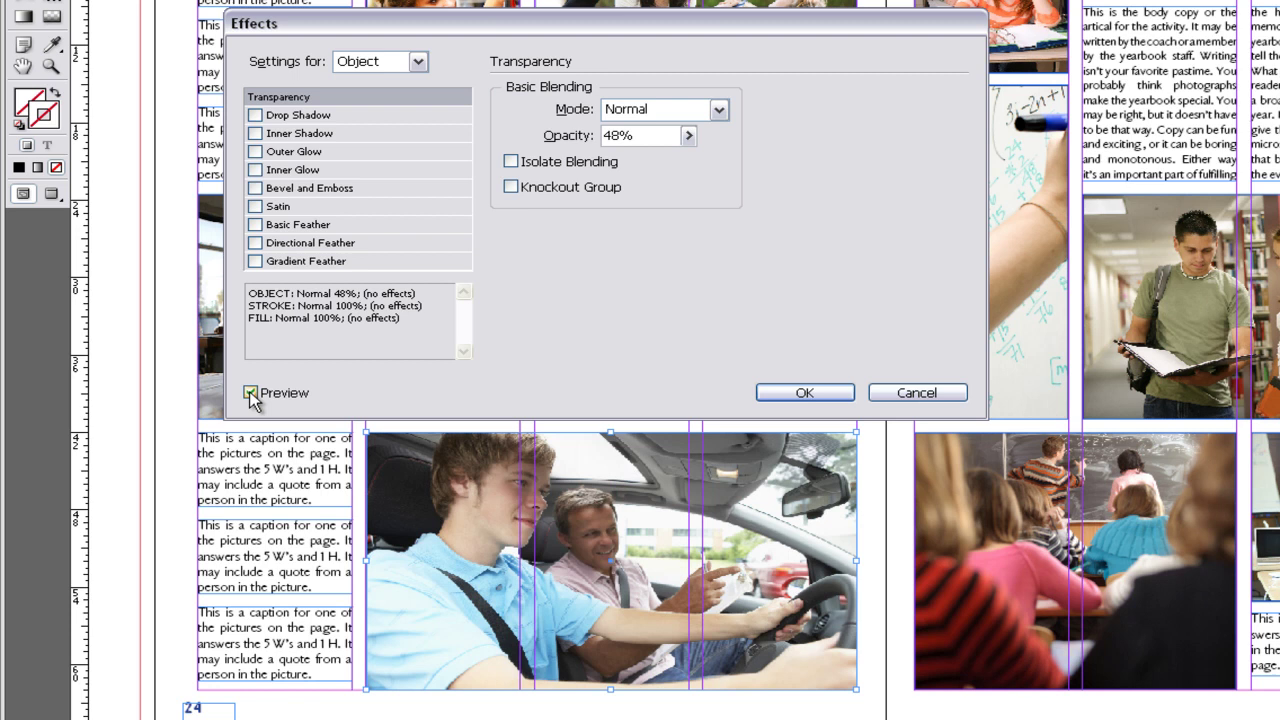
{"action": "left_click", "coordinate": [250, 393]}
{"action": "left_click", "coordinate": [251, 393]}
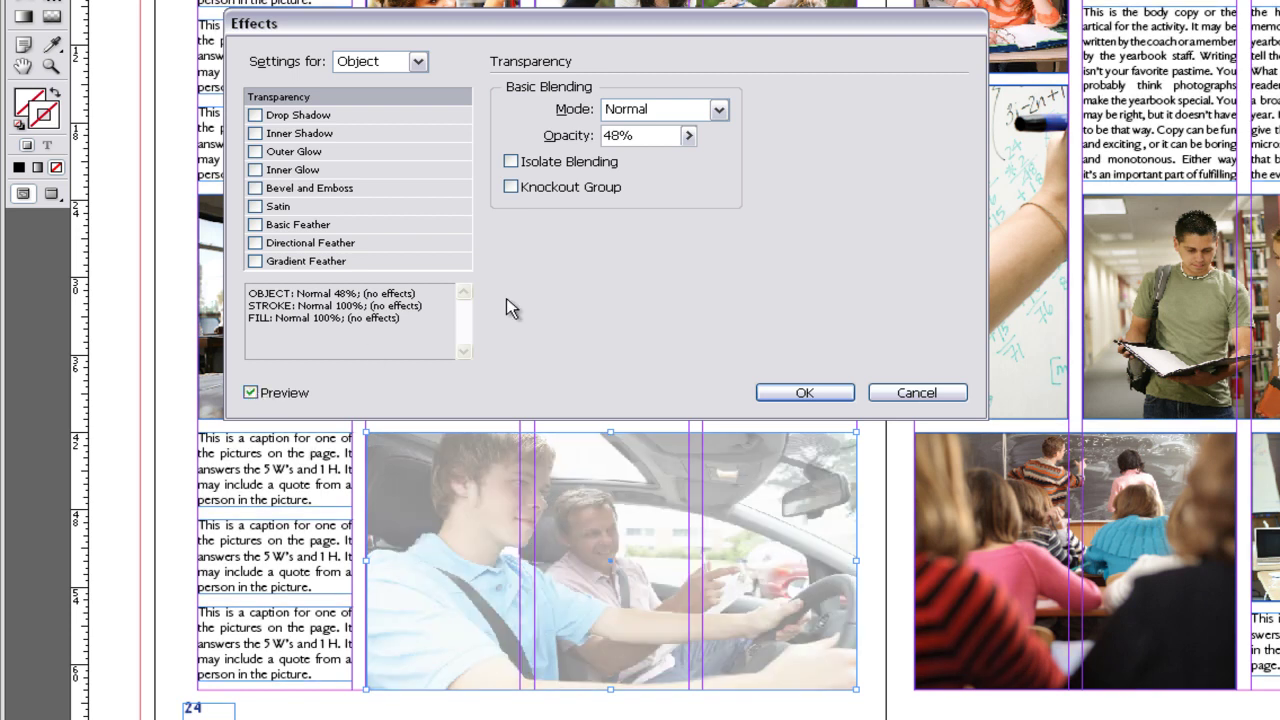
{"action": "left_click", "coordinate": [688, 137]}
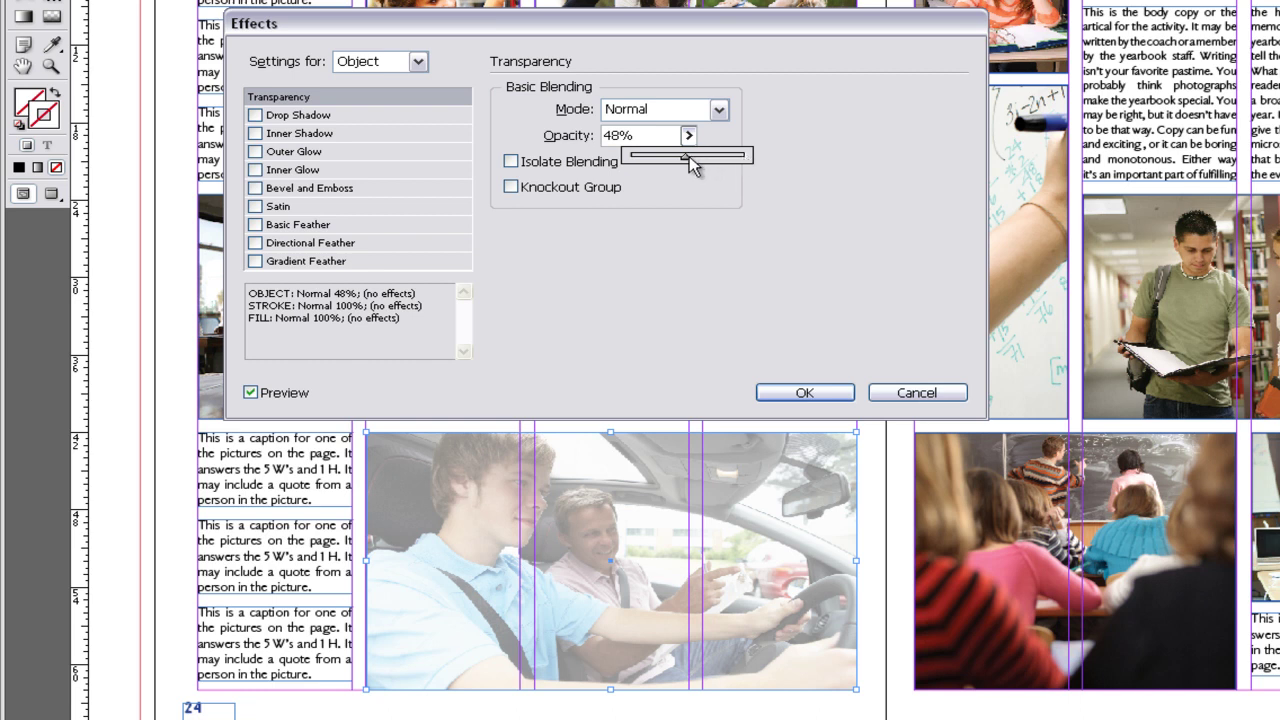
{"action": "left_click_drag", "start_coordinate": [688, 160], "coordinate": [748, 160]}
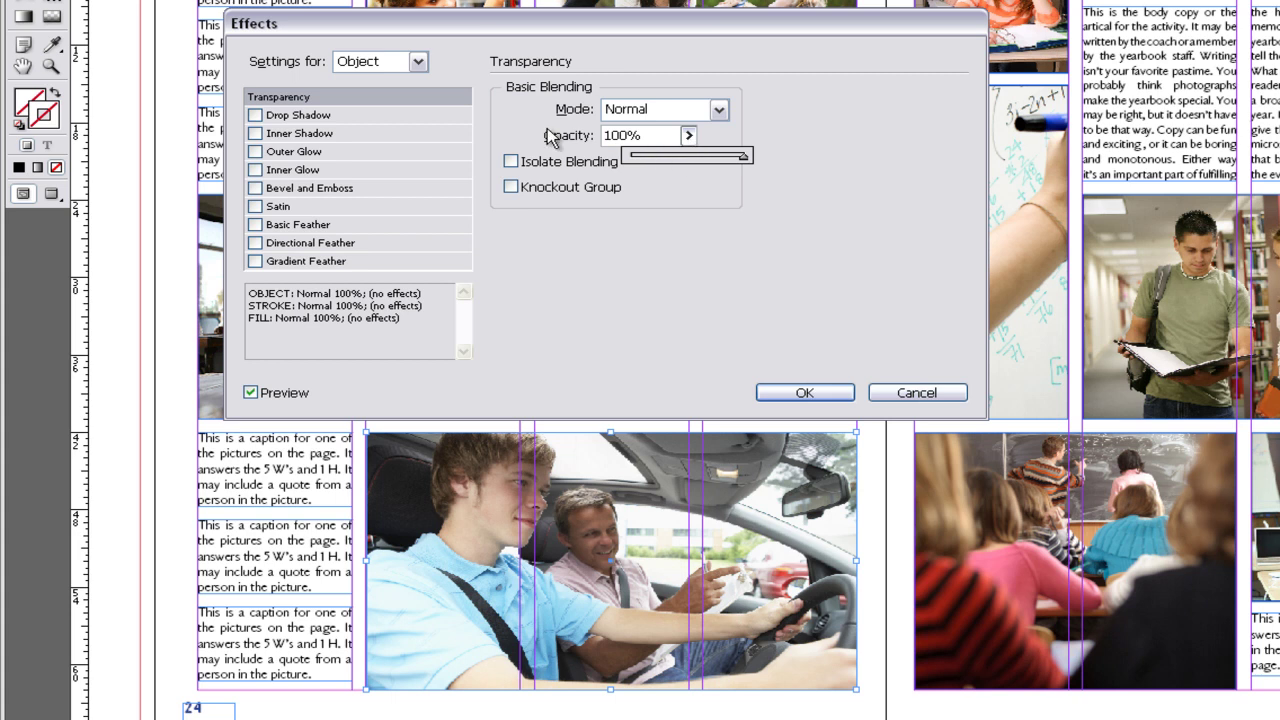
Step: Turn on Drop Shadow for the photo, keeping Multiply mode at 75% opacity
{"action": "left_click", "coordinate": [324, 117]}
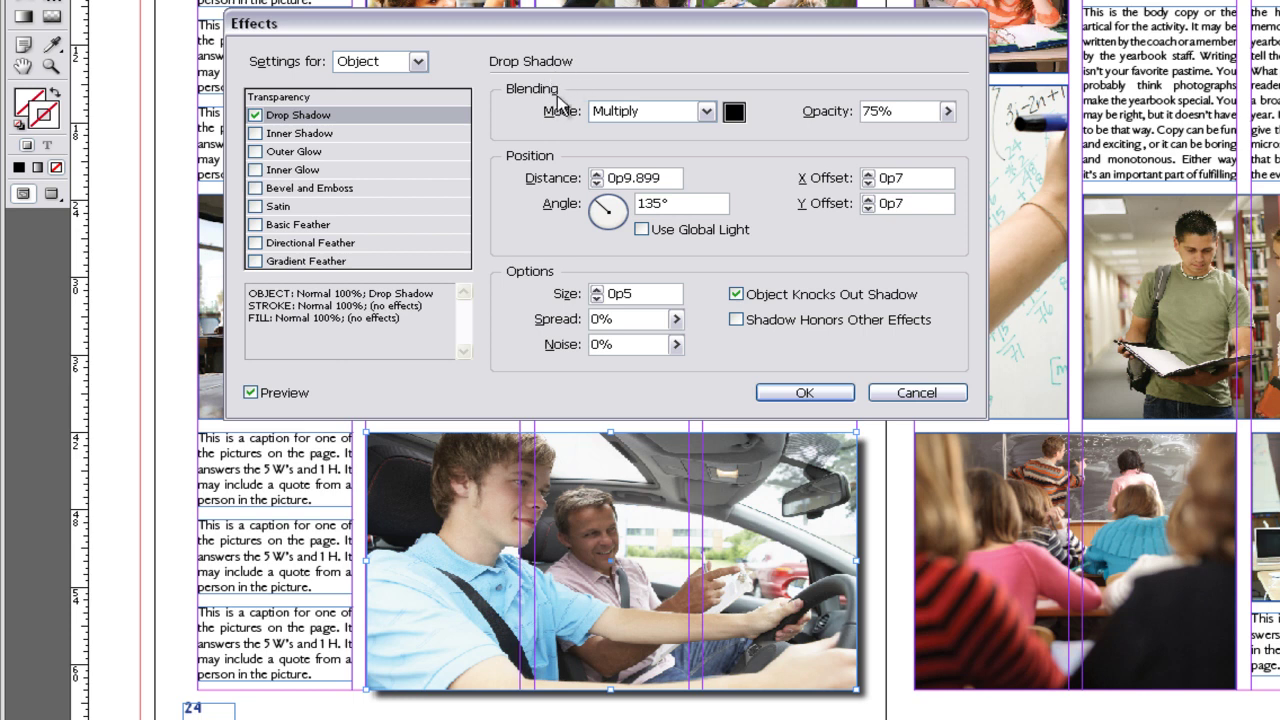
{"action": "left_click", "coordinate": [706, 112]}
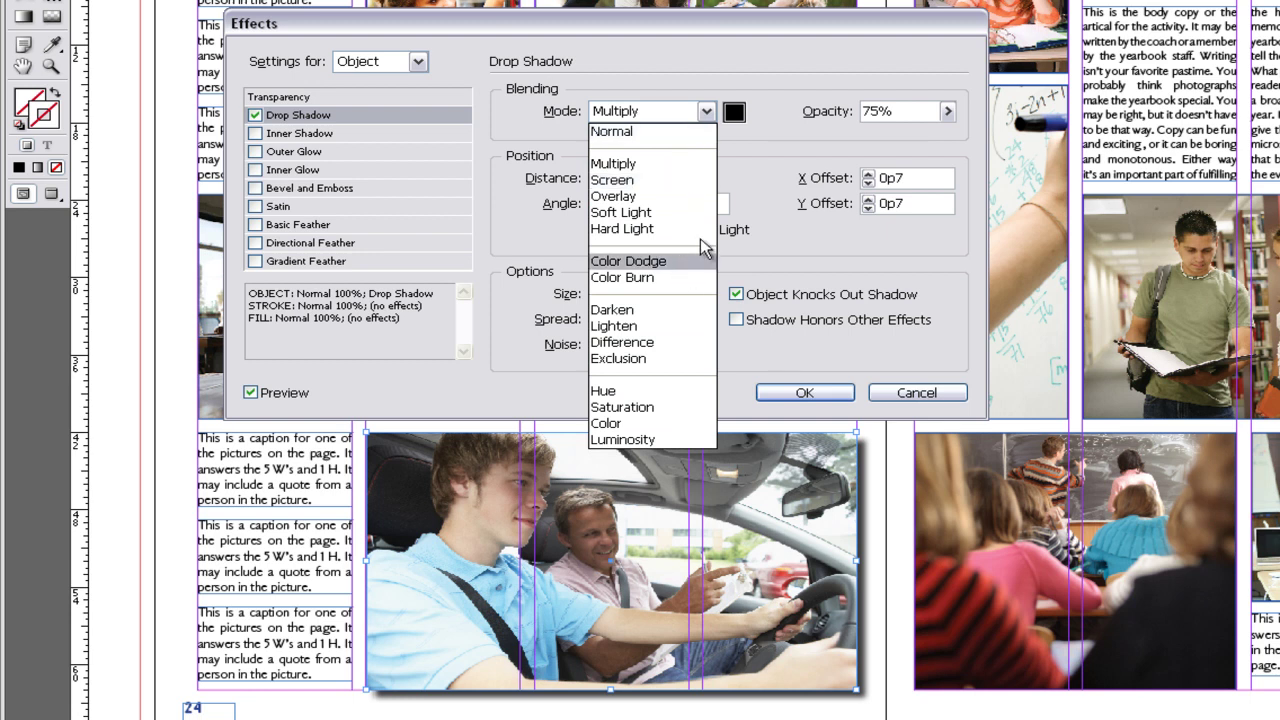
{"action": "left_click", "coordinate": [740, 116]}
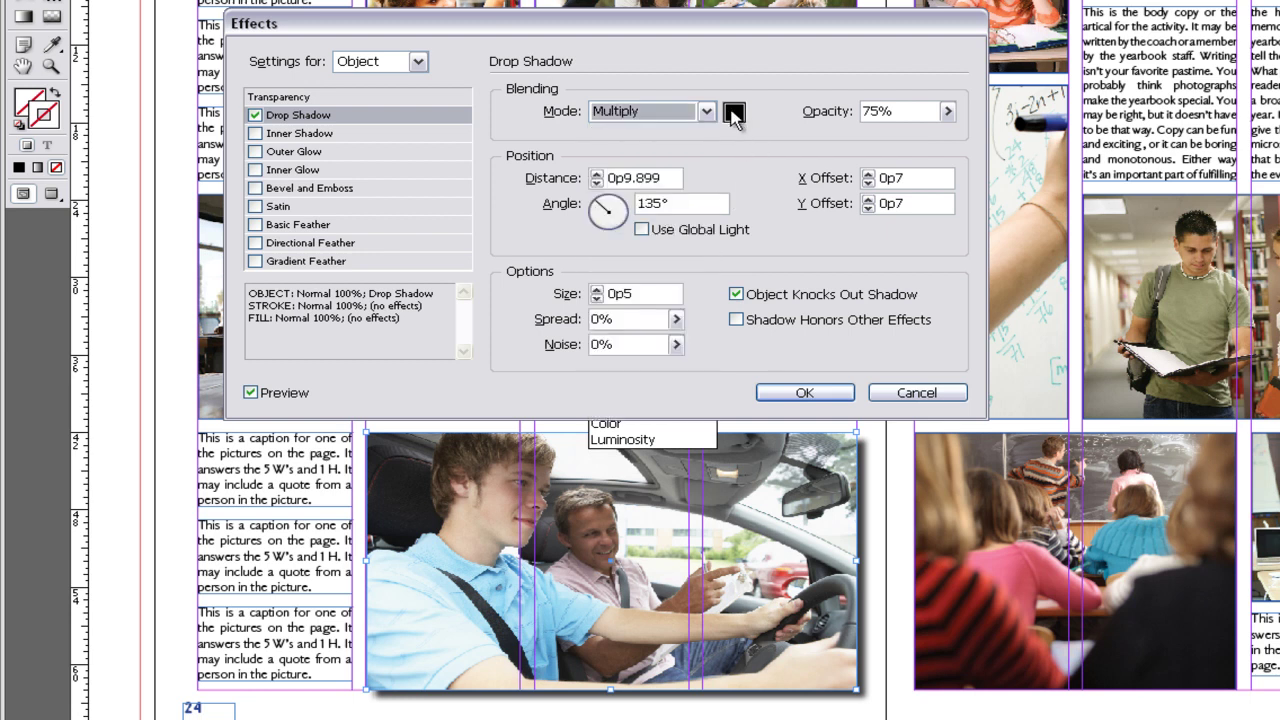
Step: Colour the drop shadow with the C=100 M=90 Y=10 K=0 blue swatch and lower opacity to 44%
{"action": "left_click", "coordinate": [737, 116]}
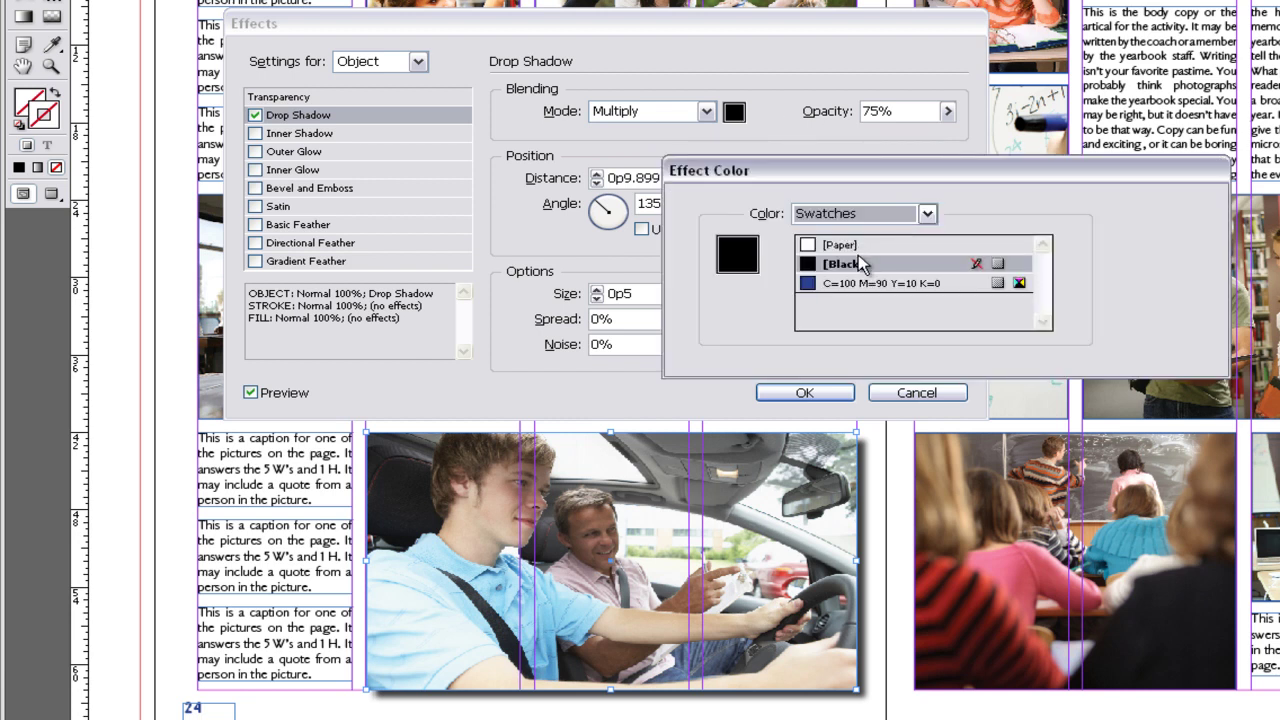
{"action": "left_click", "coordinate": [862, 283]}
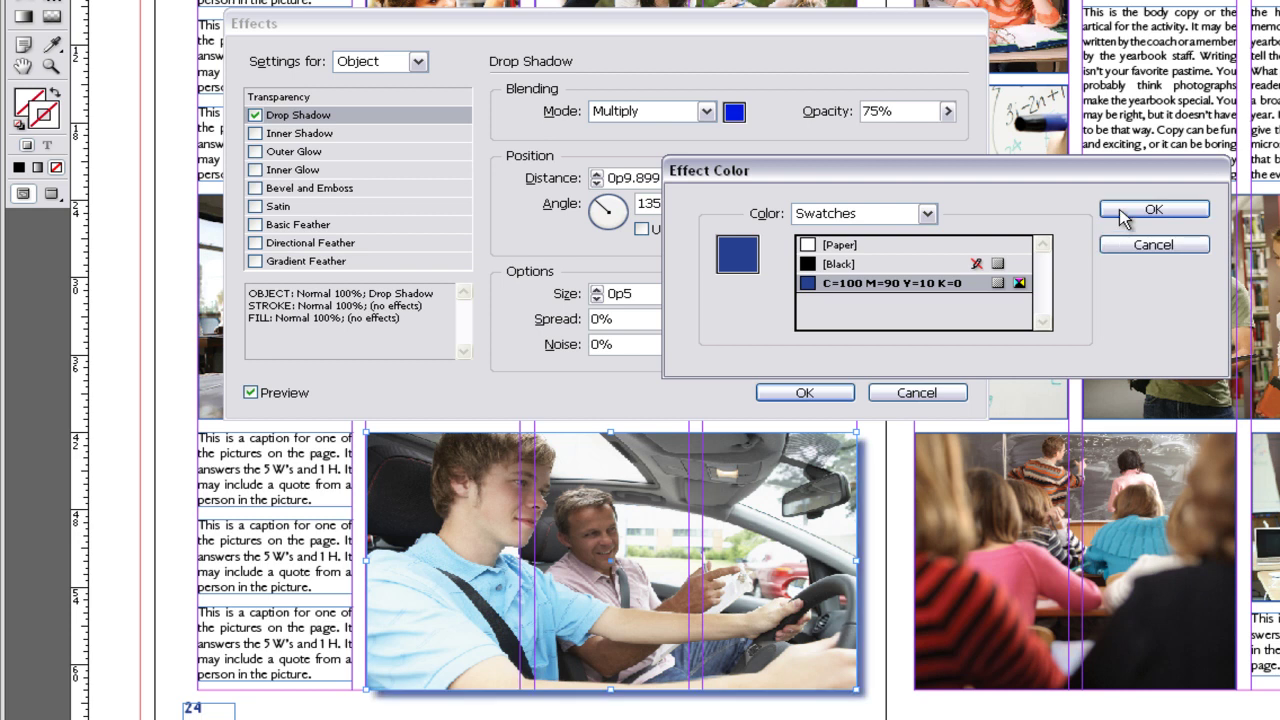
{"action": "left_click", "coordinate": [1123, 212]}
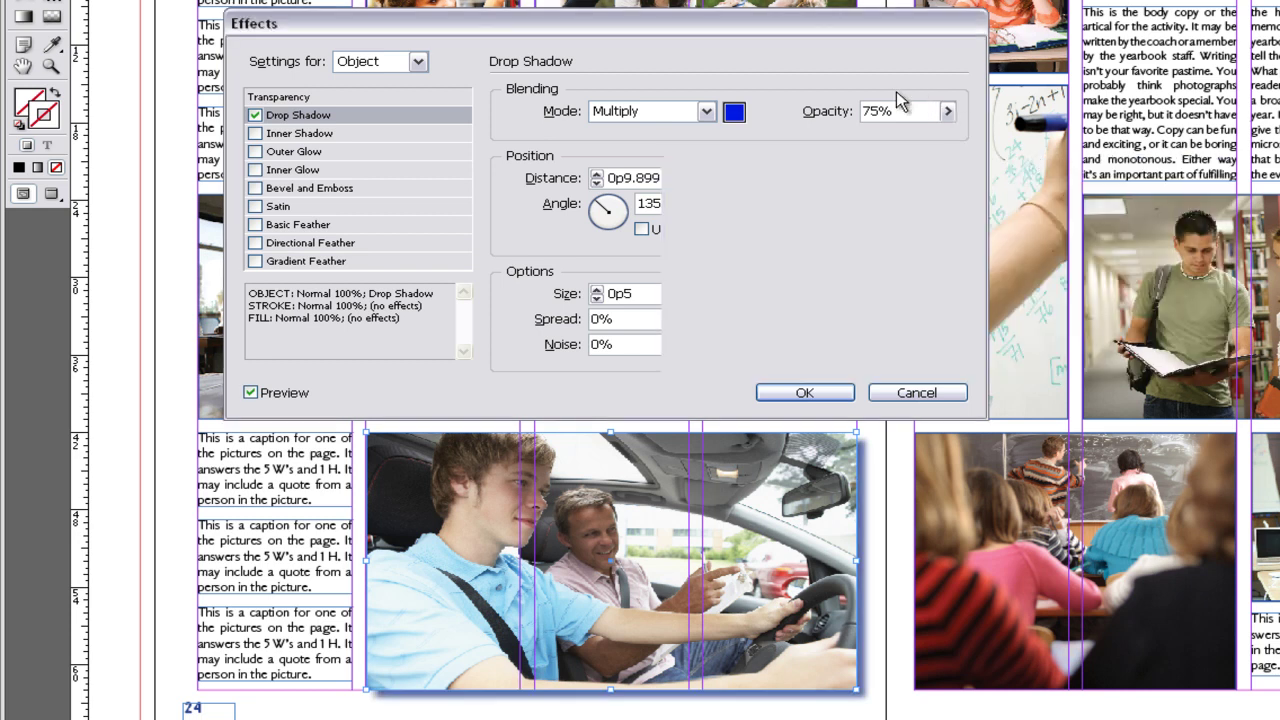
{"action": "left_click", "coordinate": [948, 113]}
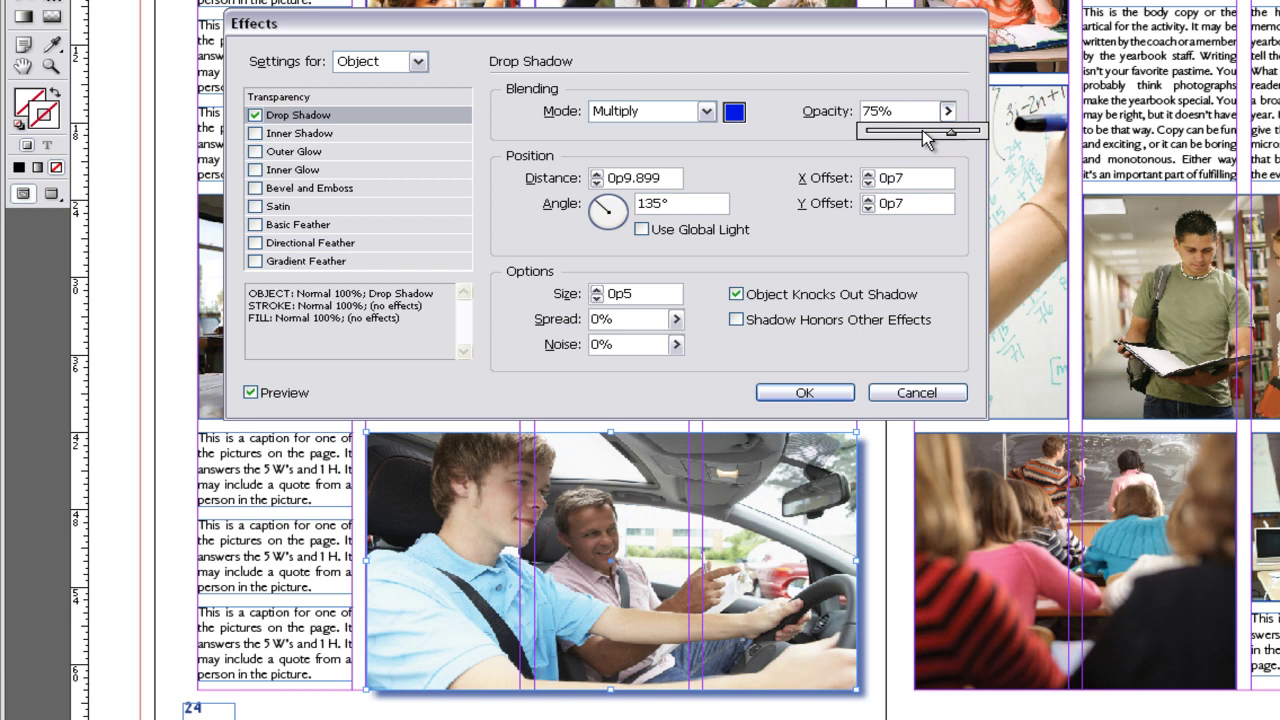
{"action": "left_click", "coordinate": [918, 131]}
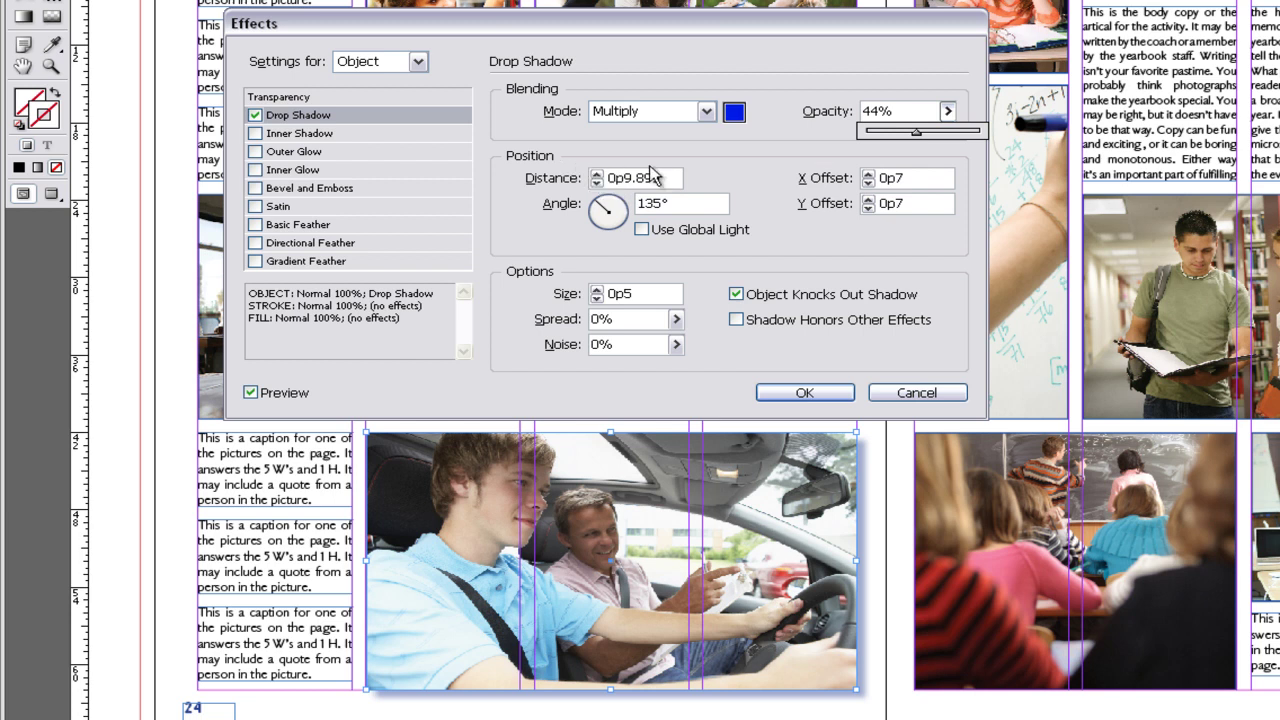
Step: Set the shadow distance to 0p10 and angle to -60°, widen the spread, and set noise to 21%
{"action": "left_click", "coordinate": [597, 174]}
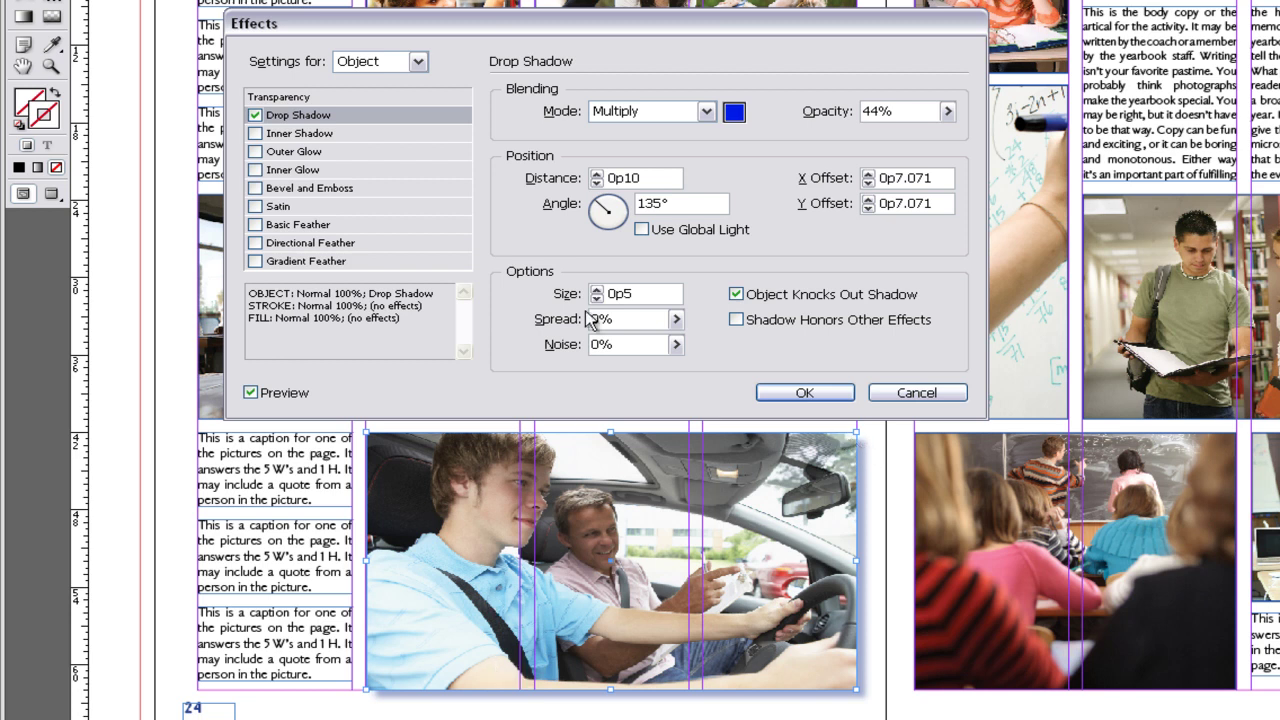
{"action": "left_click", "coordinate": [625, 213]}
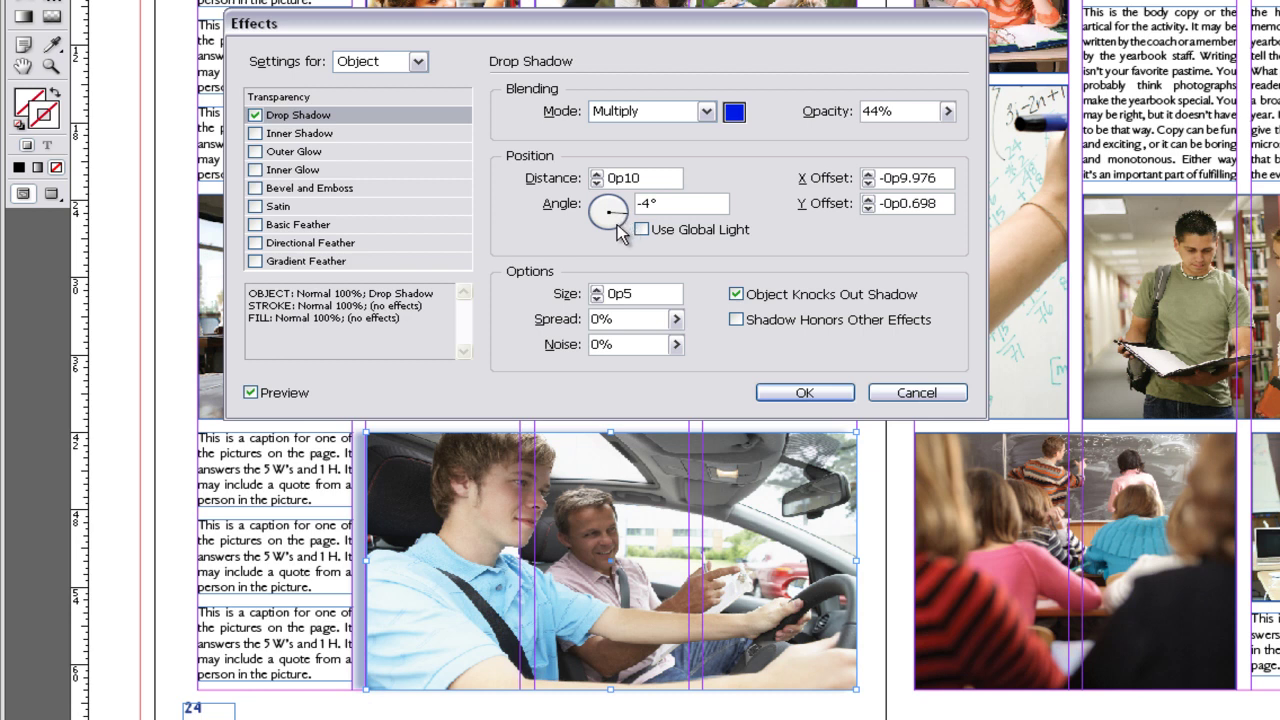
{"action": "left_click", "coordinate": [617, 225]}
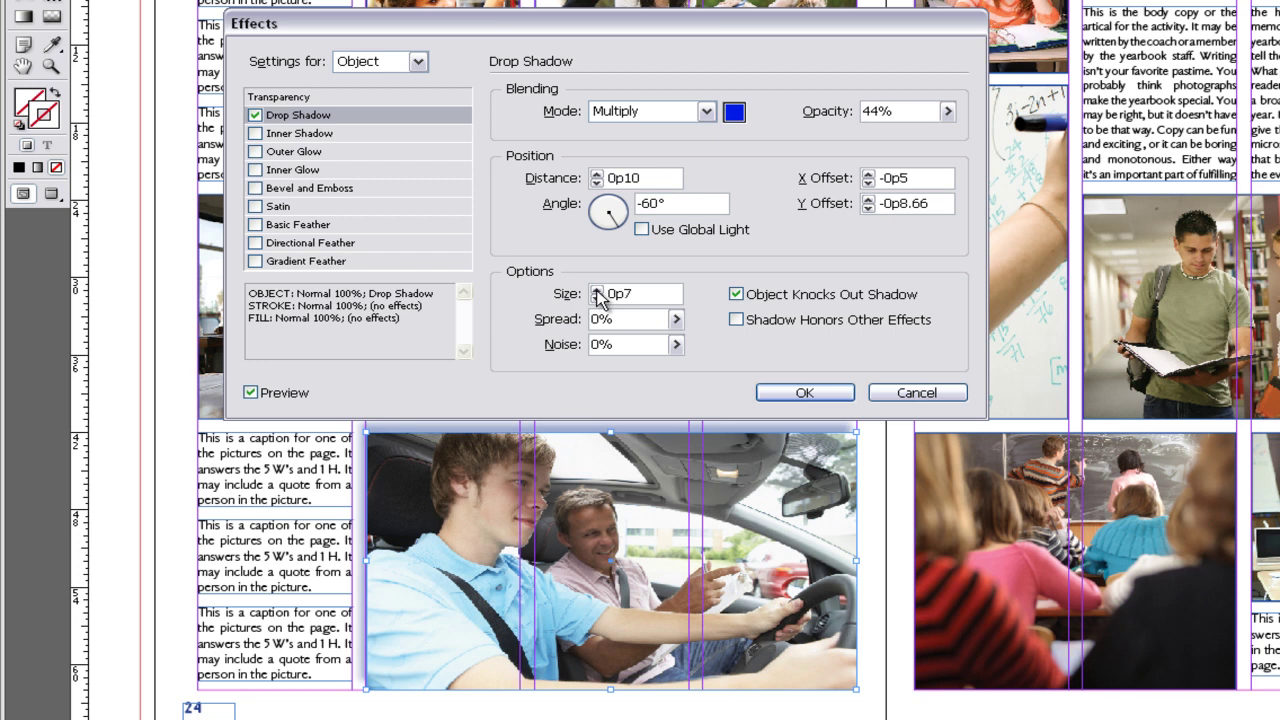
{"action": "left_click", "coordinate": [679, 324]}
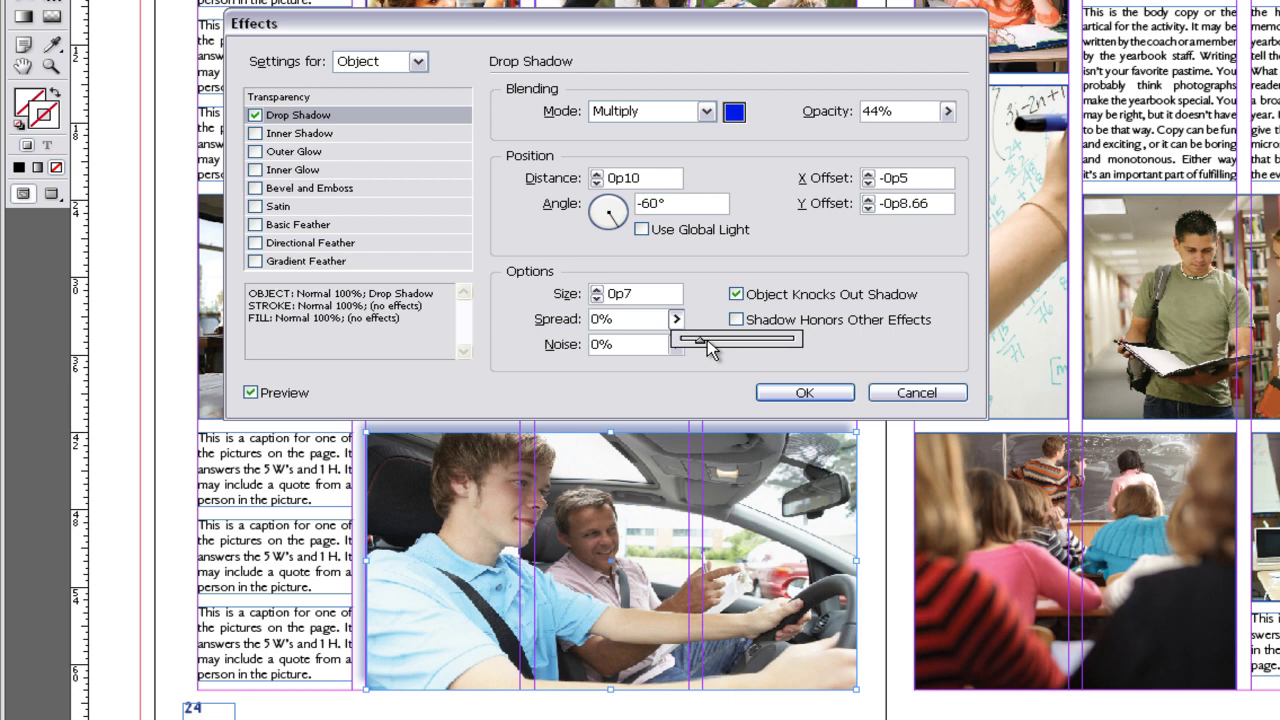
{"action": "left_click_drag", "start_coordinate": [707, 339], "coordinate": [680, 340]}
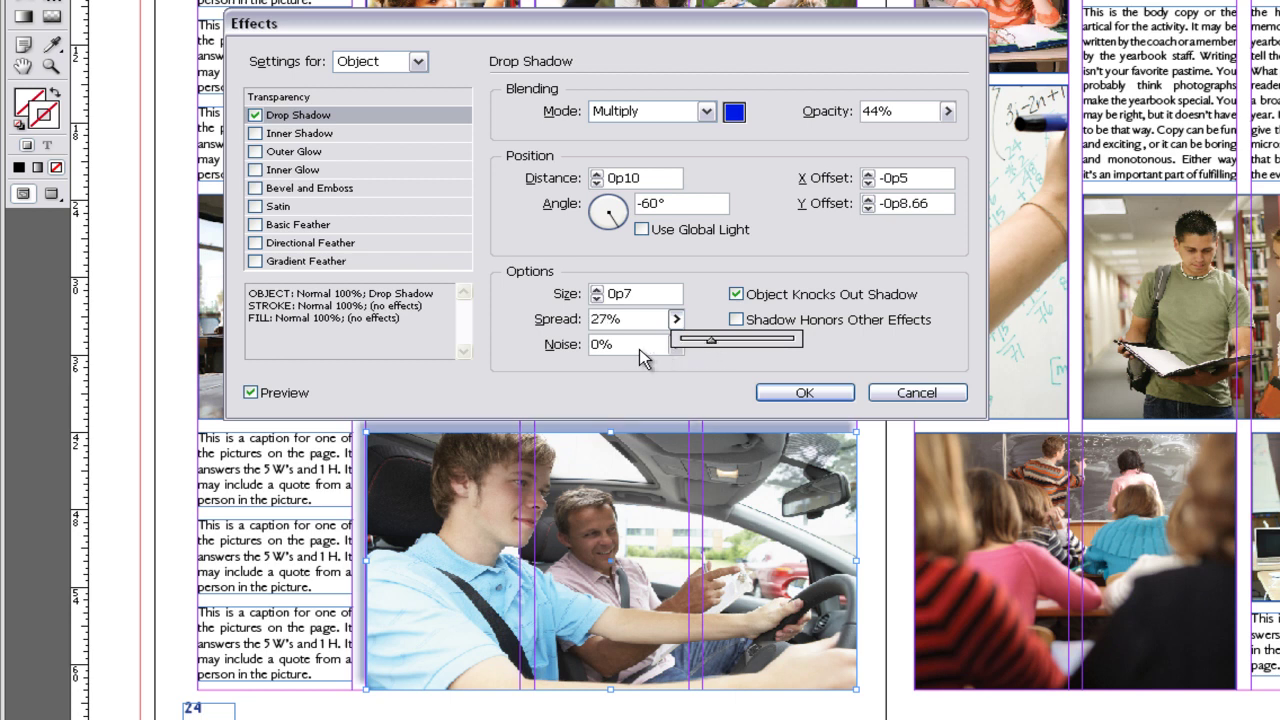
{"action": "left_click", "coordinate": [652, 355]}
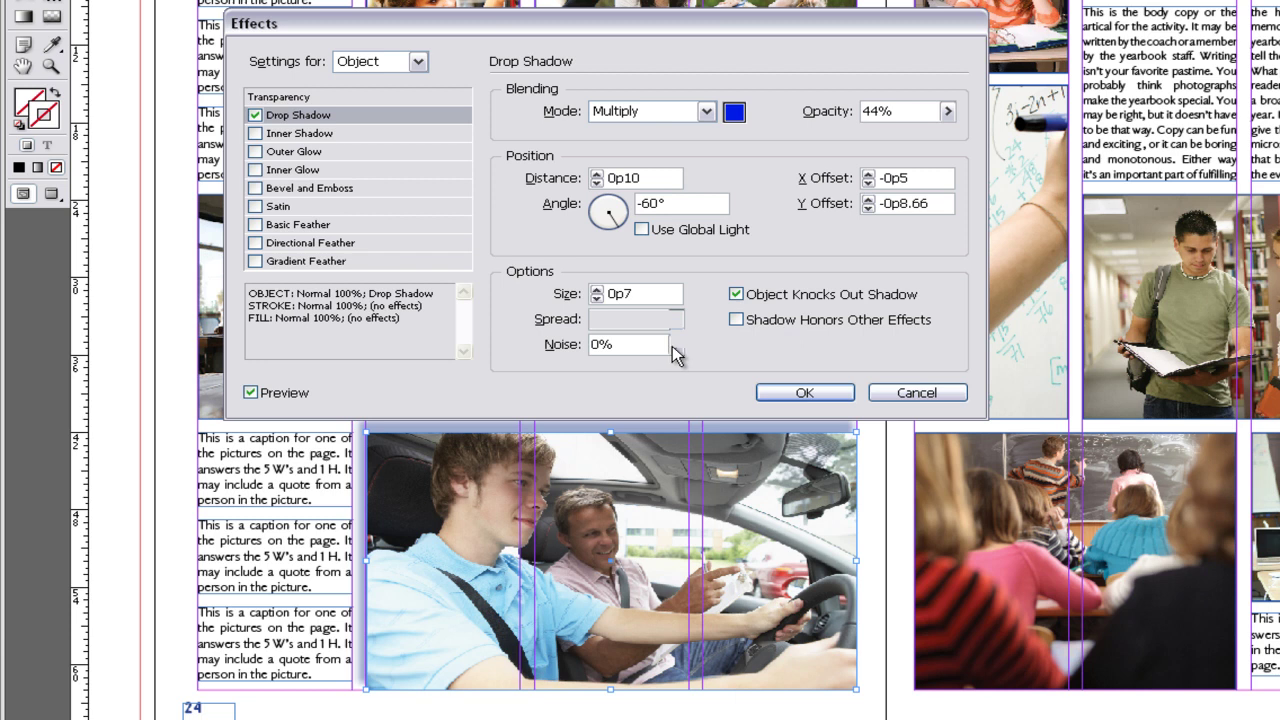
{"action": "left_click", "coordinate": [676, 344]}
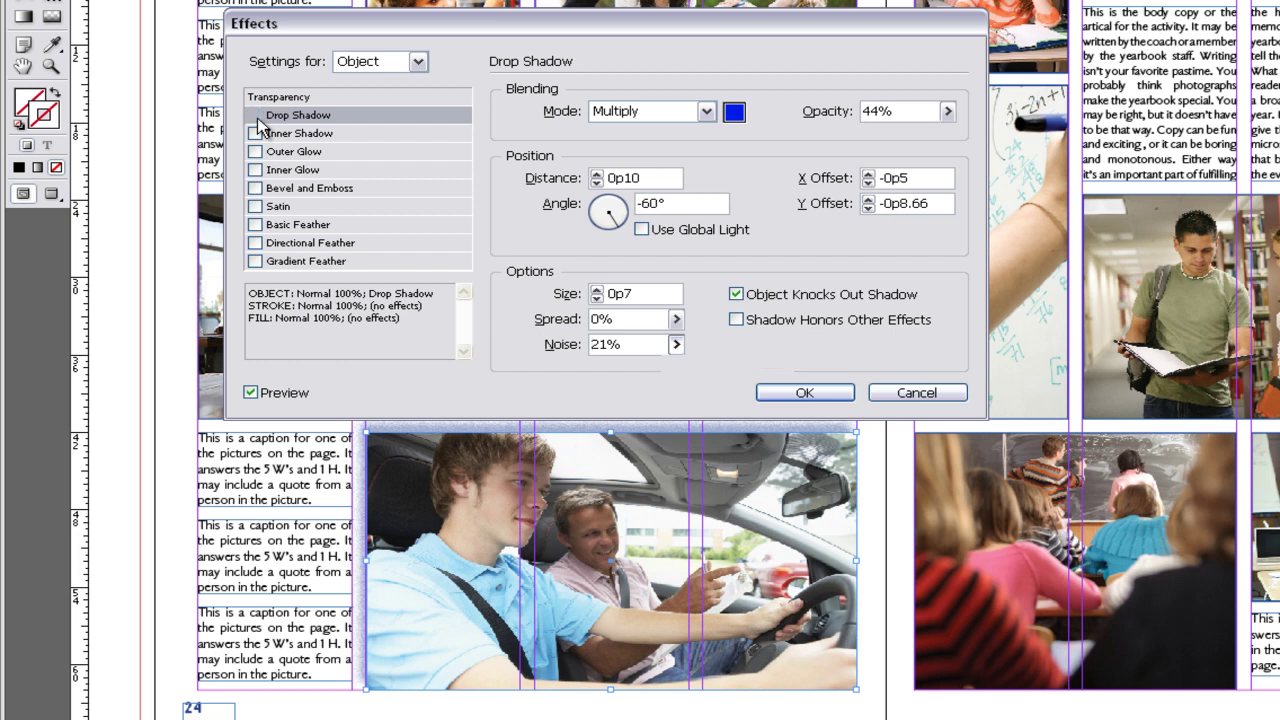
Step: Turn off the drop shadow so the photo keeps a default black inner shadow
{"action": "left_click", "coordinate": [278, 134]}
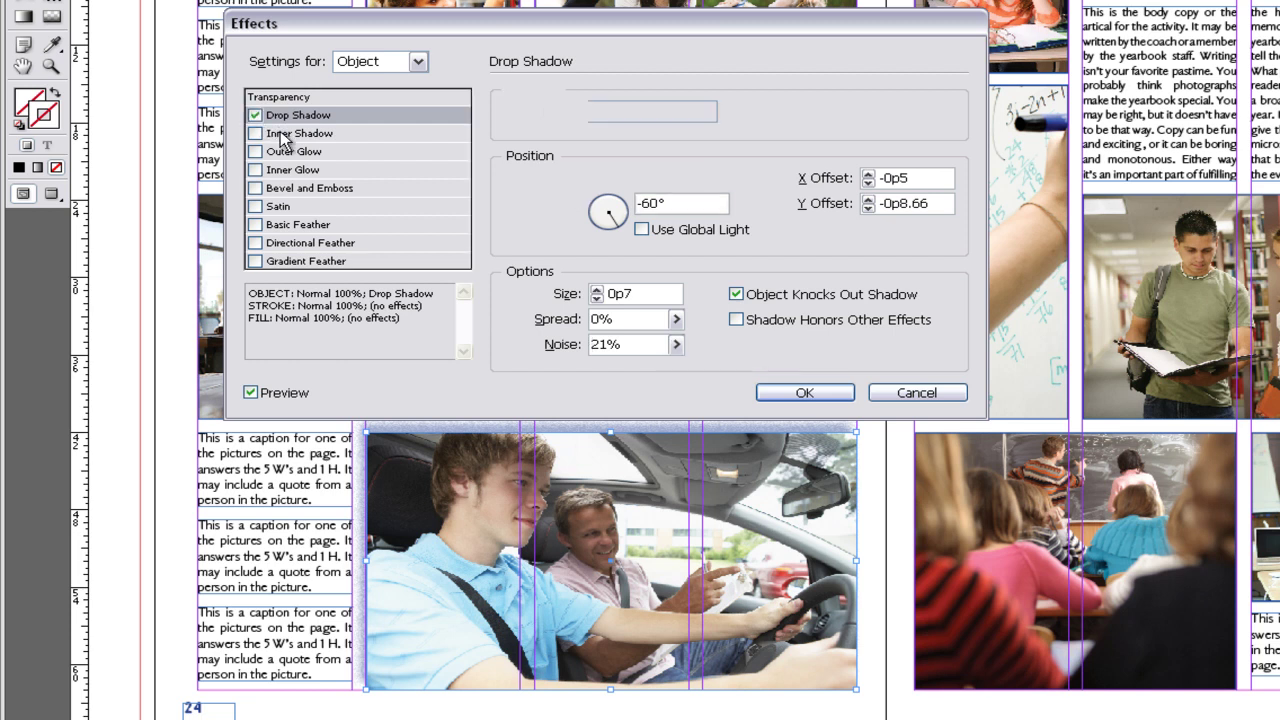
{"action": "left_click", "coordinate": [255, 115]}
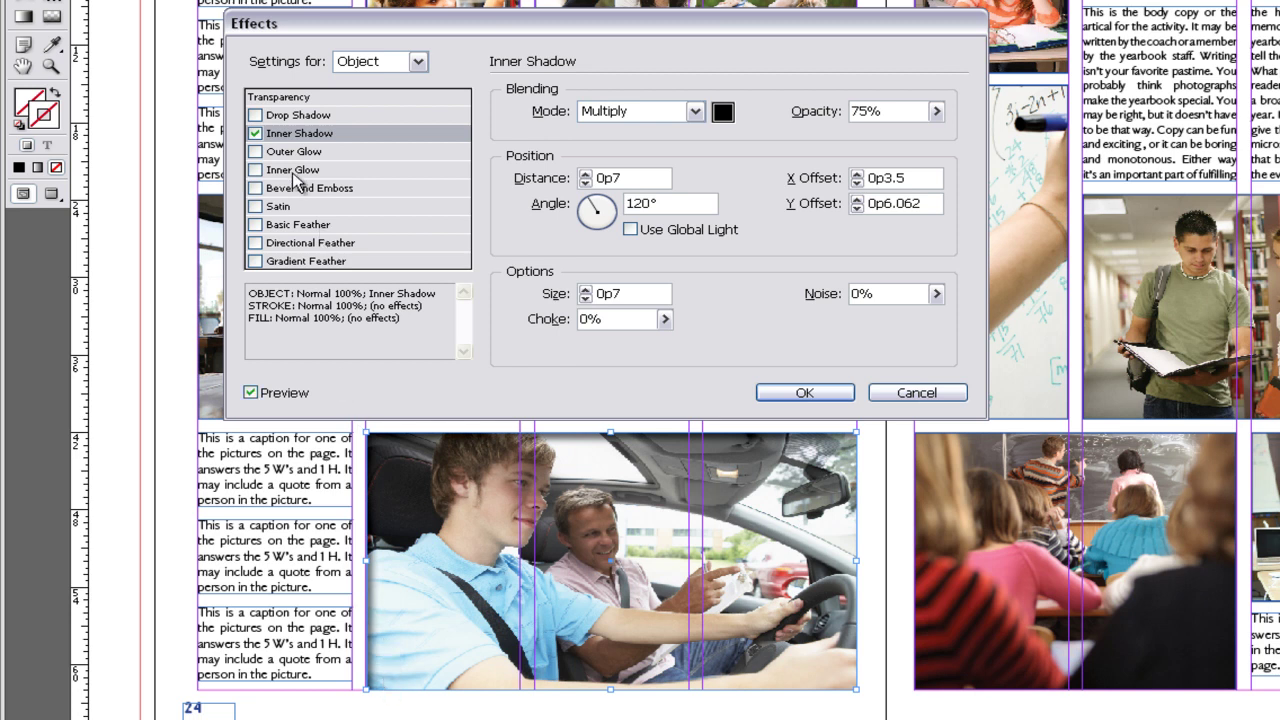
Step: Switch to Outer Glow and colour it with the C=100 M=90 Y=10 K=0 blue swatch
{"action": "left_click", "coordinate": [258, 134]}
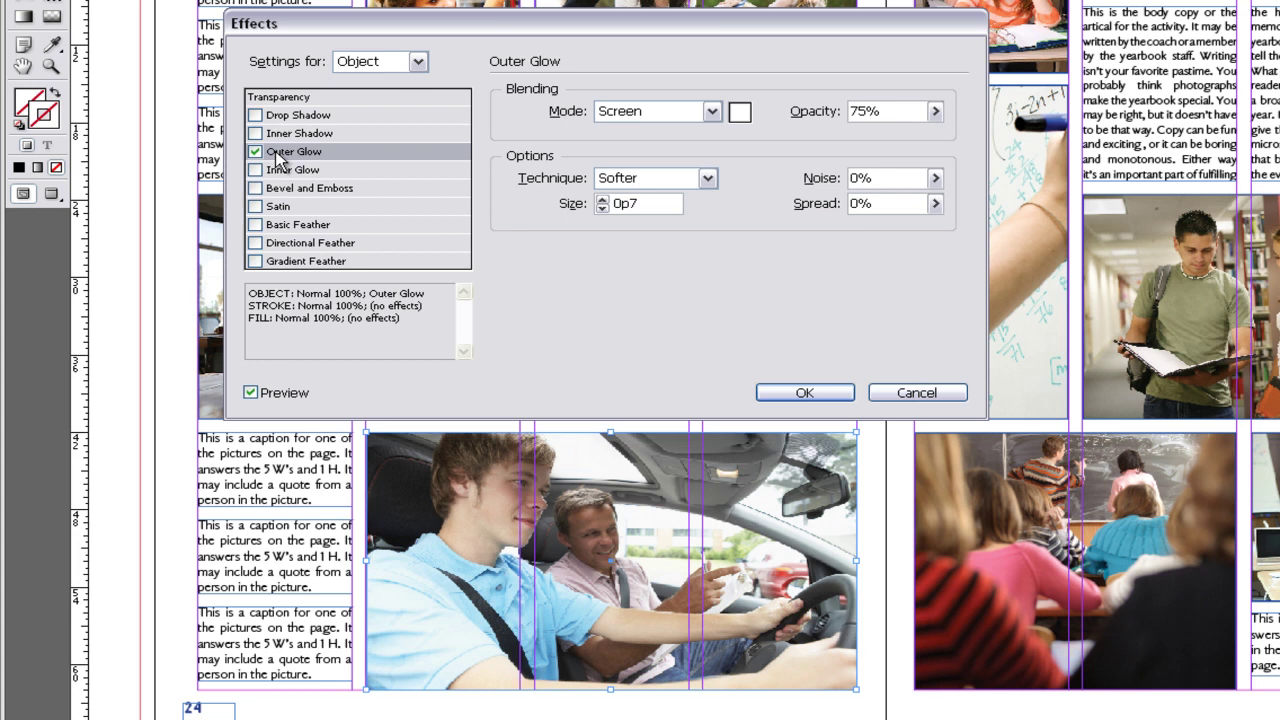
{"action": "left_click", "coordinate": [739, 113]}
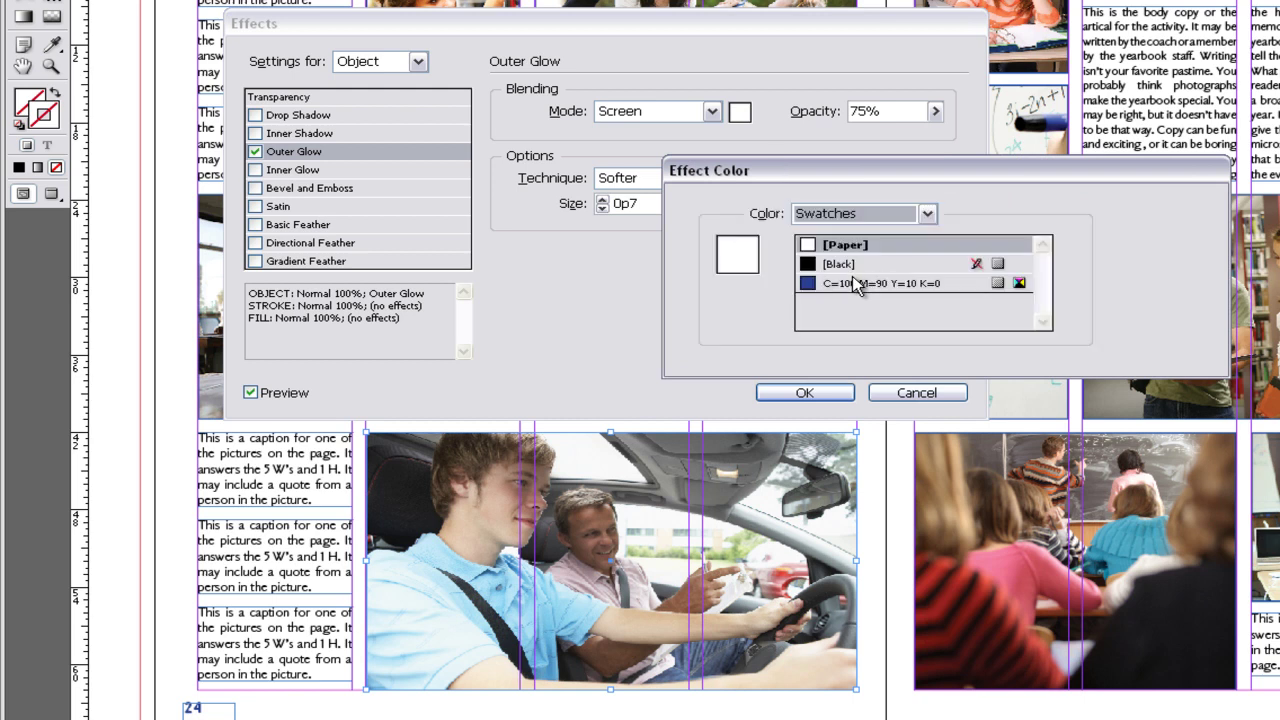
{"action": "left_click", "coordinate": [846, 285]}
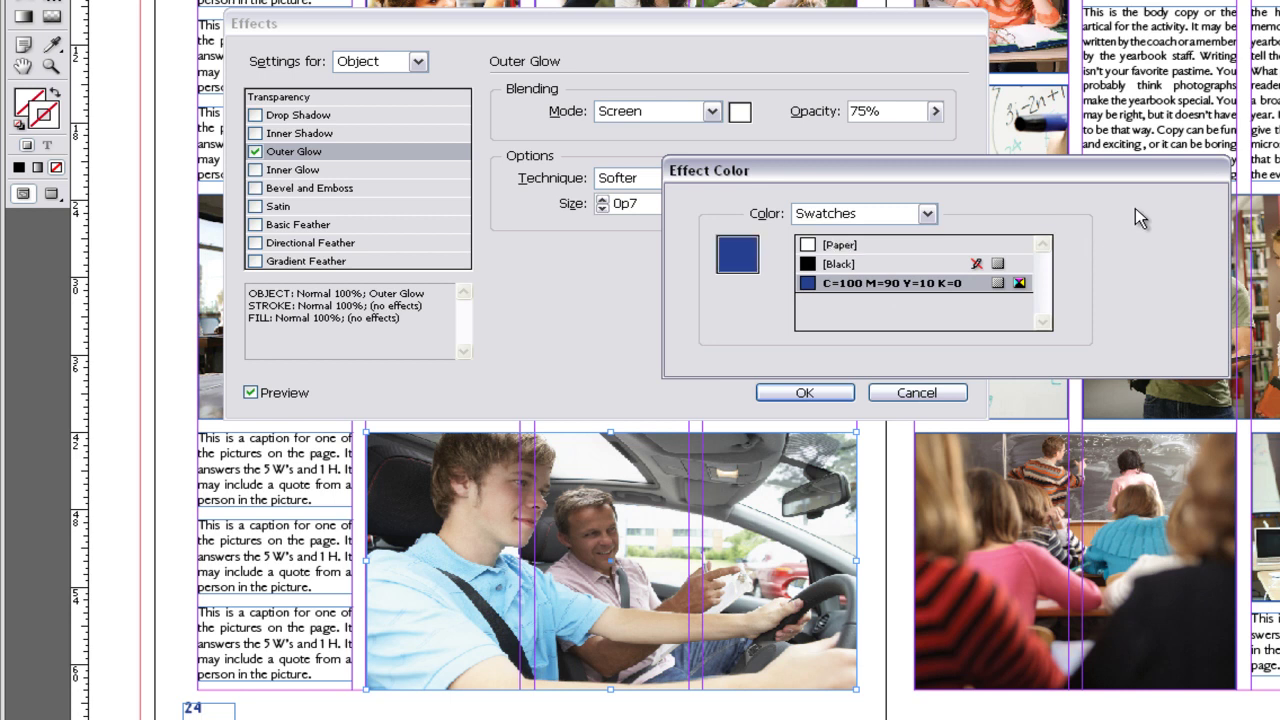
{"action": "left_click", "coordinate": [1135, 208]}
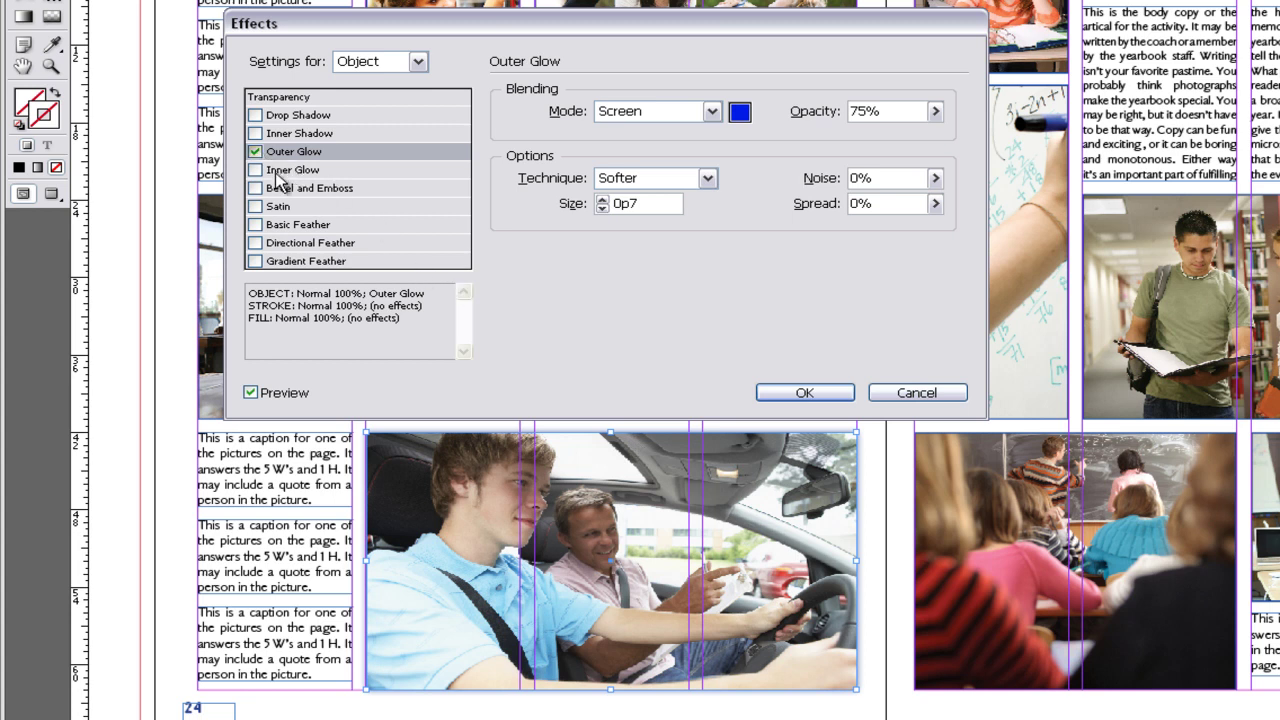
Step: Switch the photo's effect to Inner Glow with Screen mode, 75% opacity and Edge source
{"action": "left_click", "coordinate": [280, 176]}
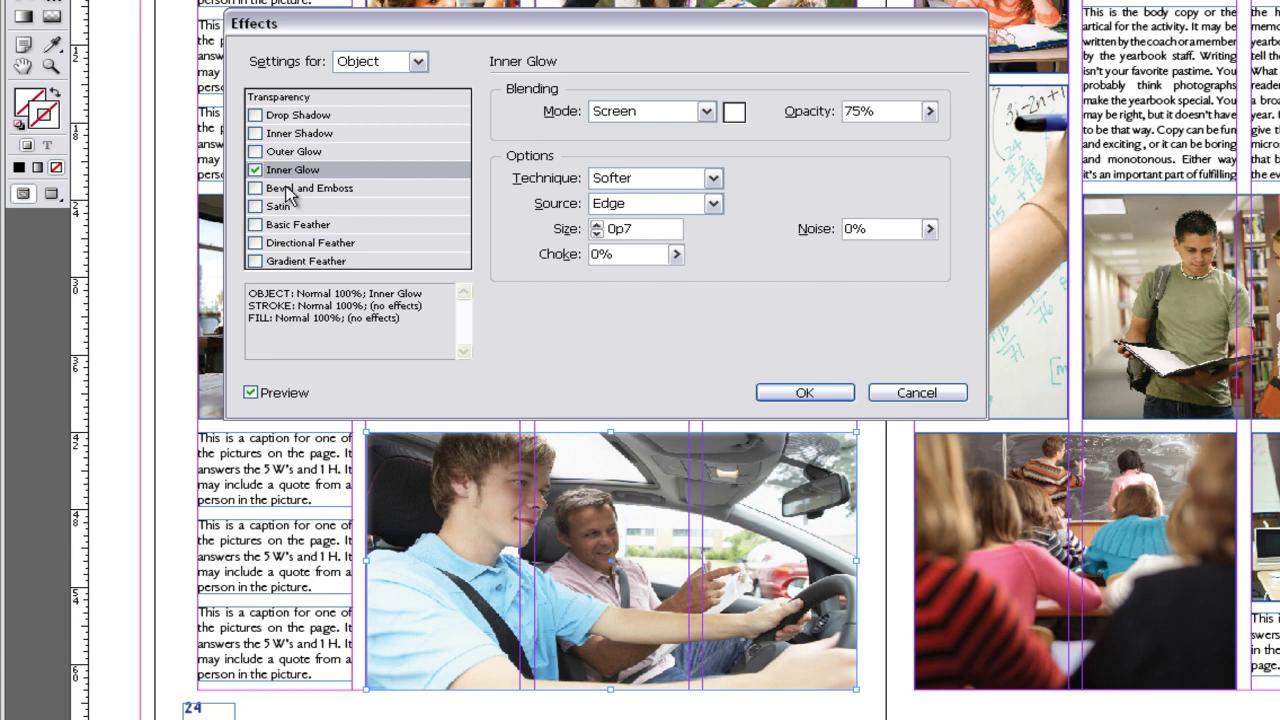
Step: Apply Bevel and Emboss, trying Outer Bevel and Emboss styles before settling on Pillow Emboss
{"action": "left_click", "coordinate": [270, 190]}
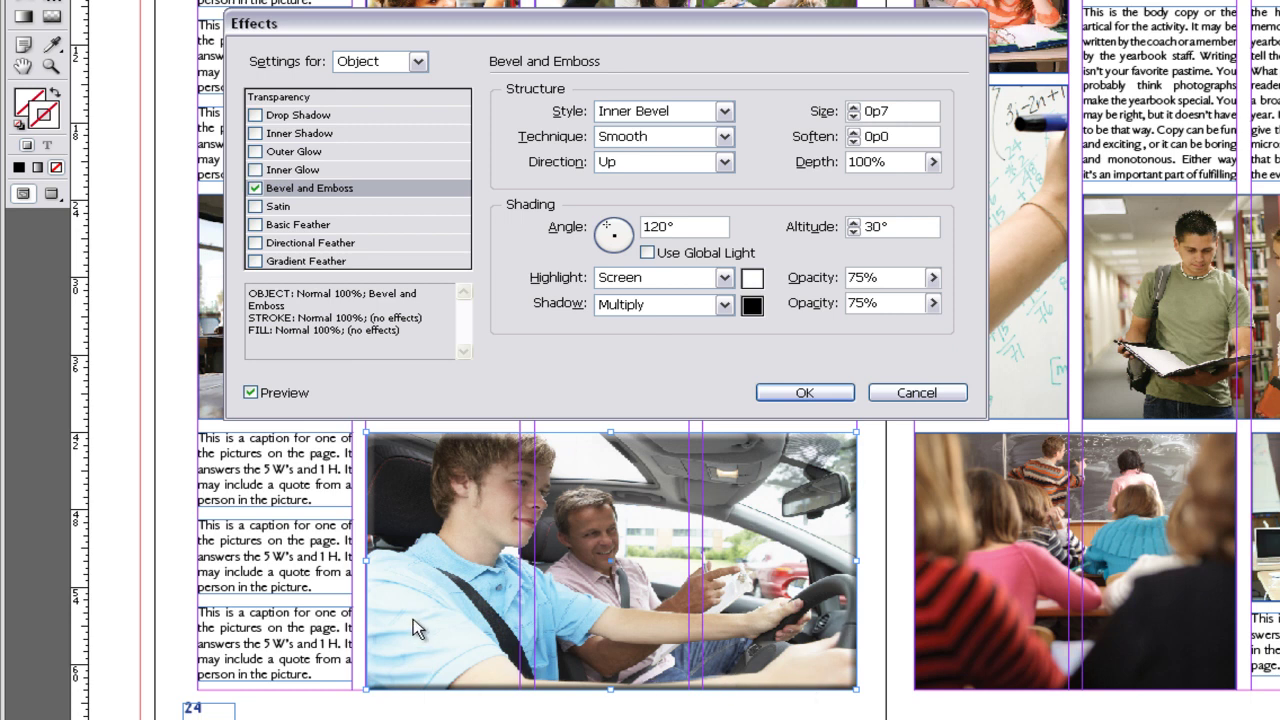
{"action": "left_click", "coordinate": [723, 112]}
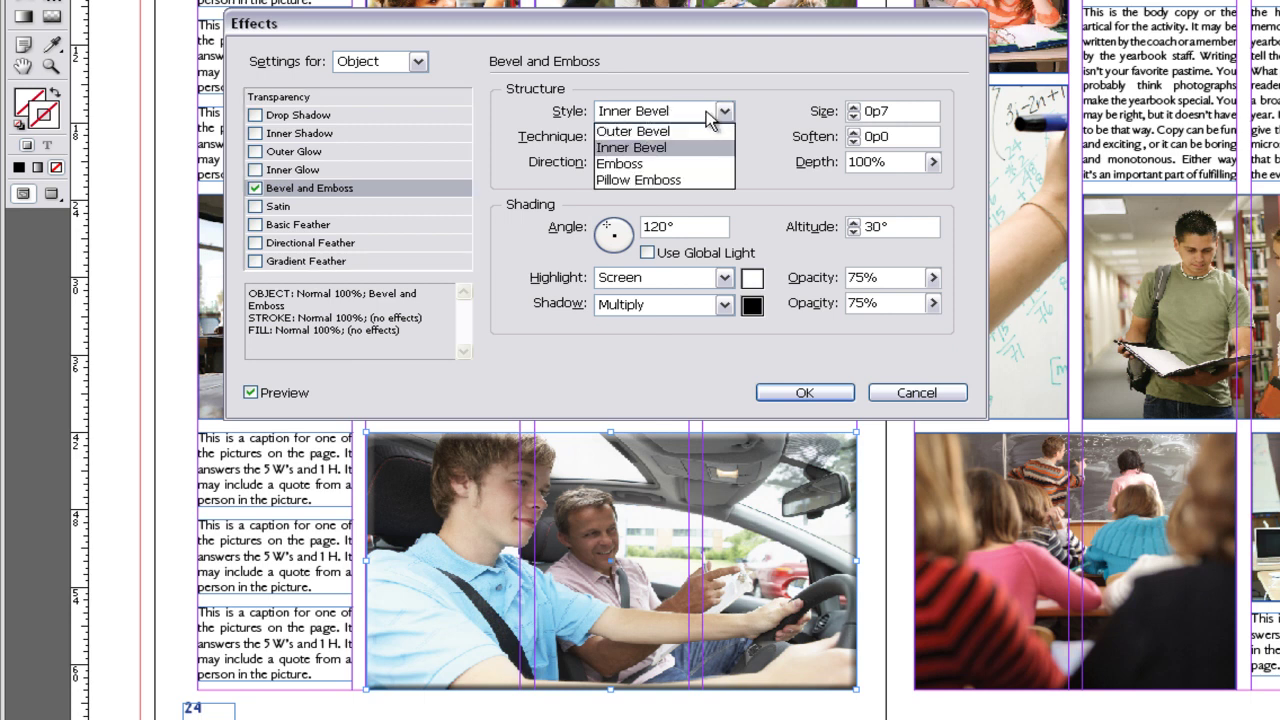
{"action": "left_click", "coordinate": [688, 132]}
{"action": "left_click", "coordinate": [688, 132]}
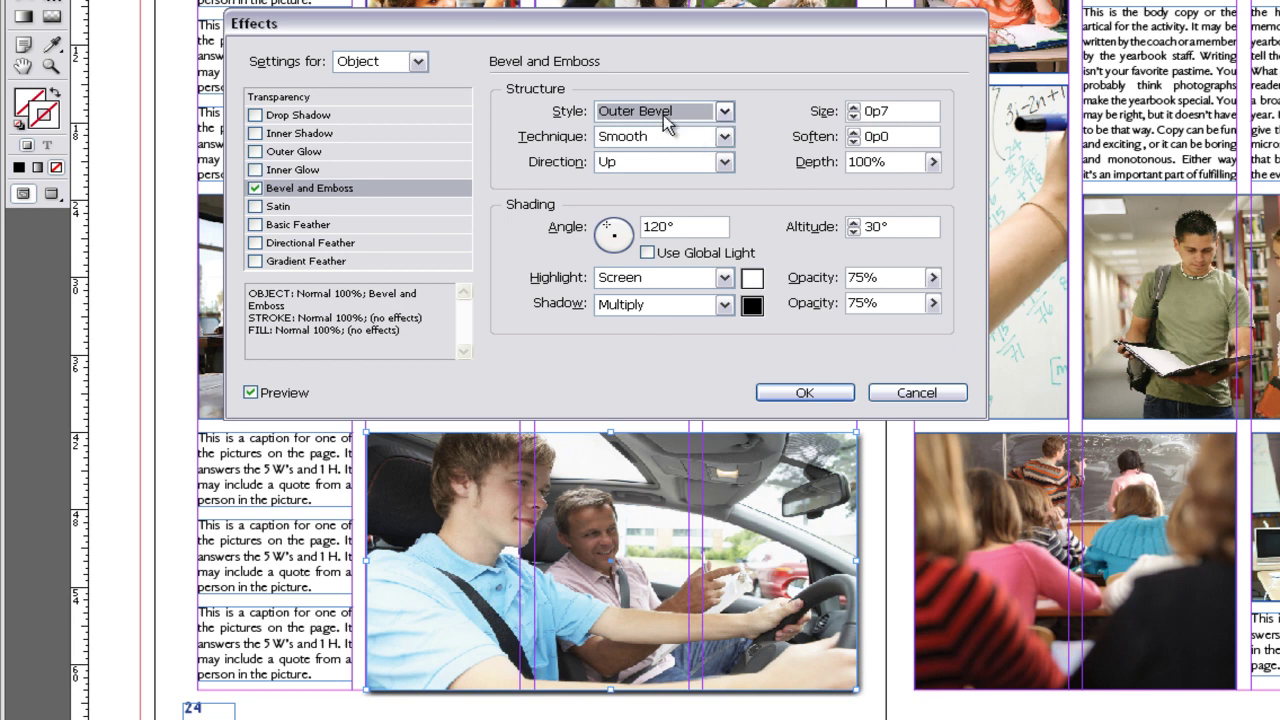
{"action": "left_click", "coordinate": [664, 117]}
{"action": "left_click", "coordinate": [661, 163]}
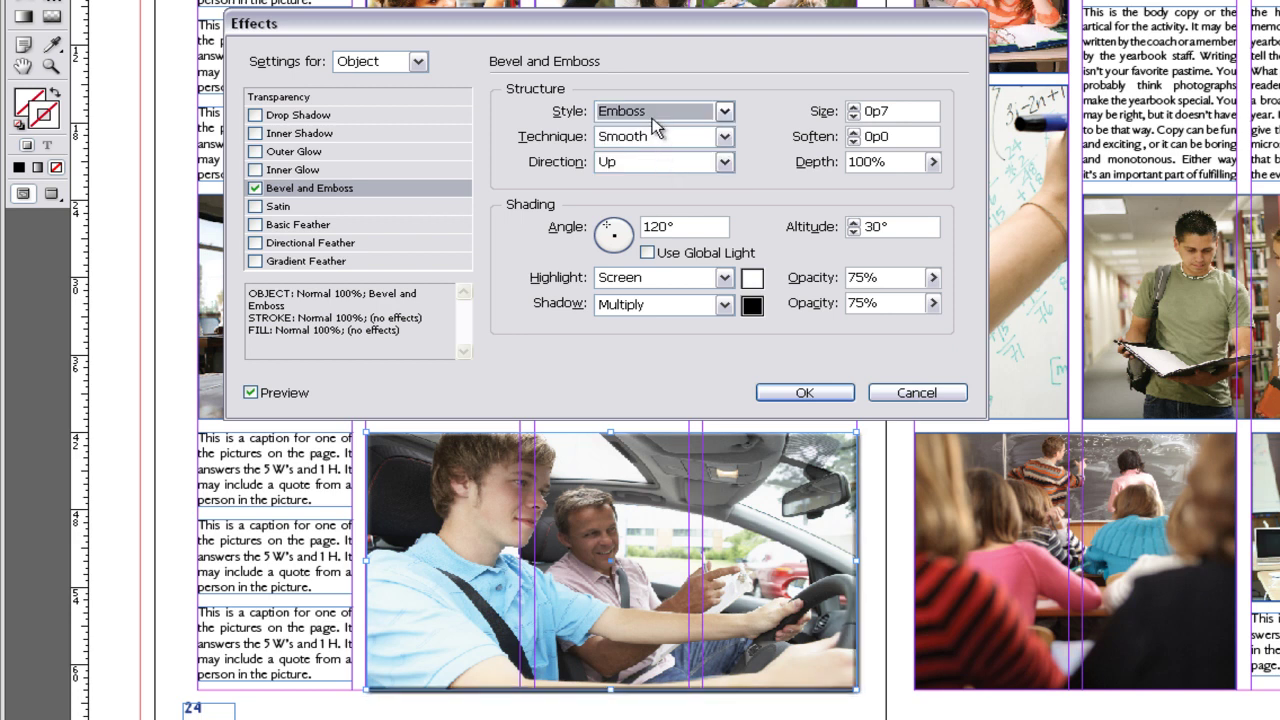
{"action": "left_click", "coordinate": [652, 116]}
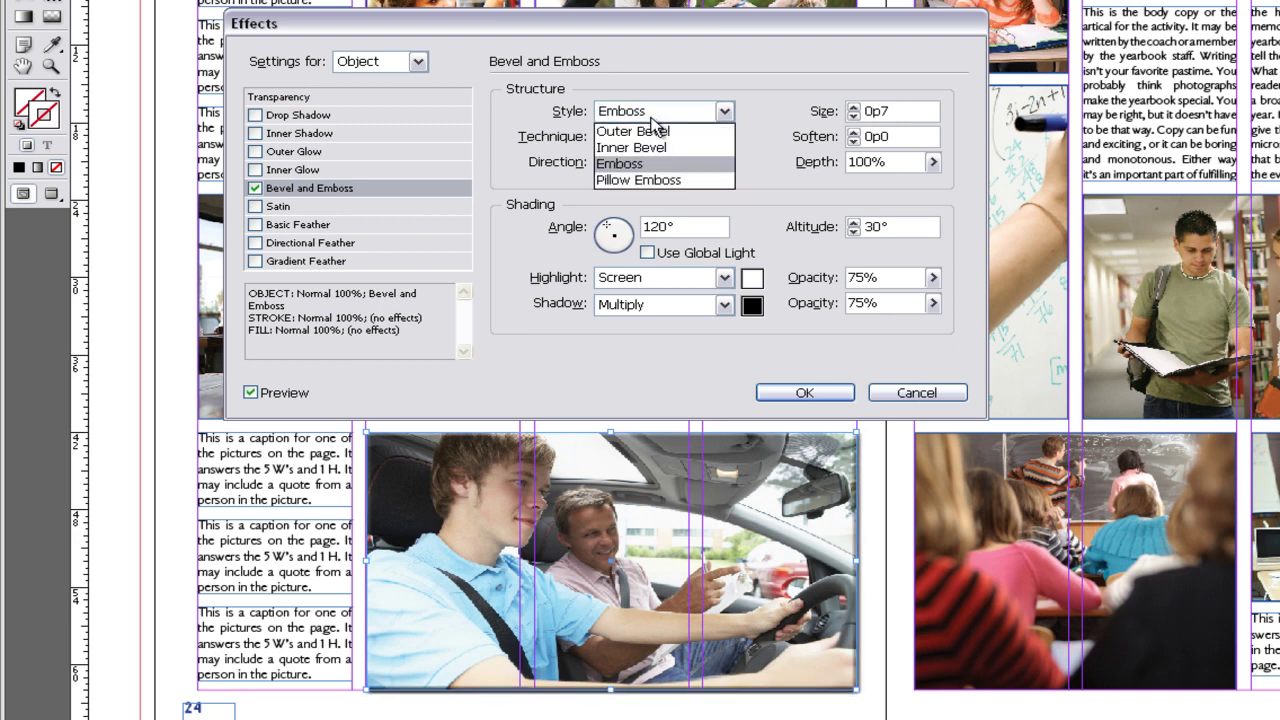
{"action": "left_click", "coordinate": [655, 180]}
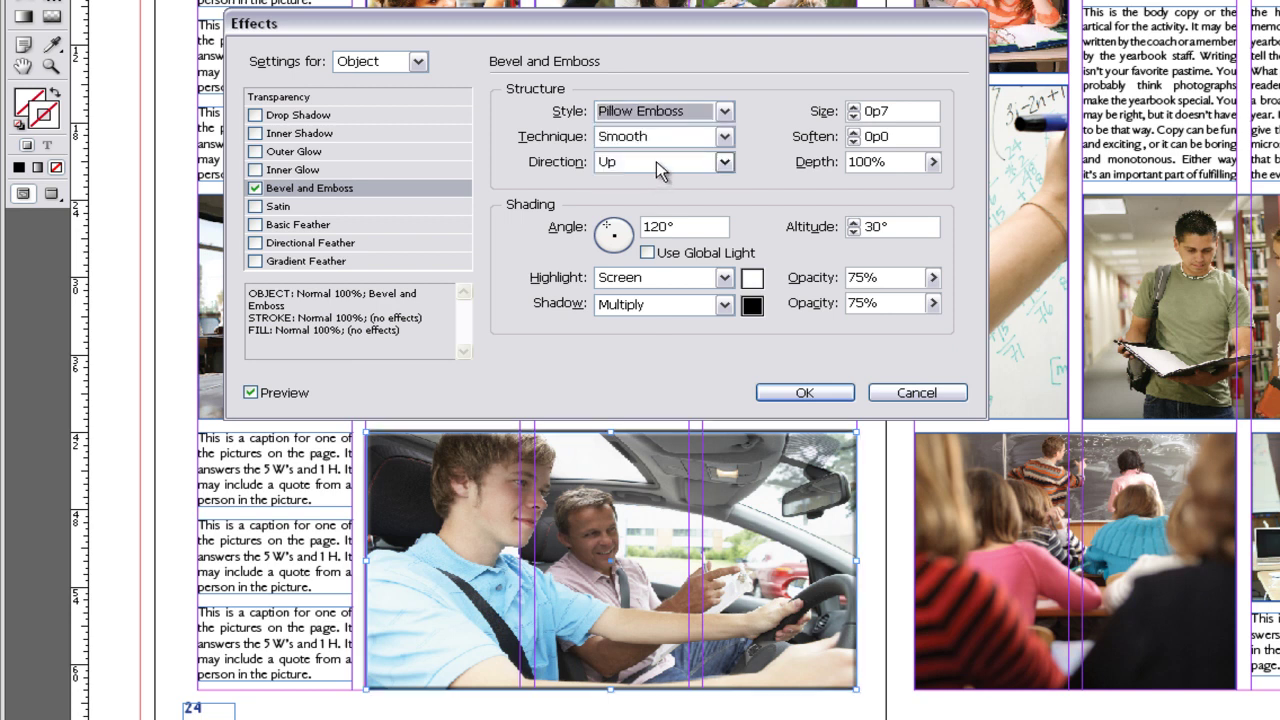
Step: Keep Smooth as the bevel technique, then turn Bevel and Emboss off
{"action": "left_click", "coordinate": [656, 143]}
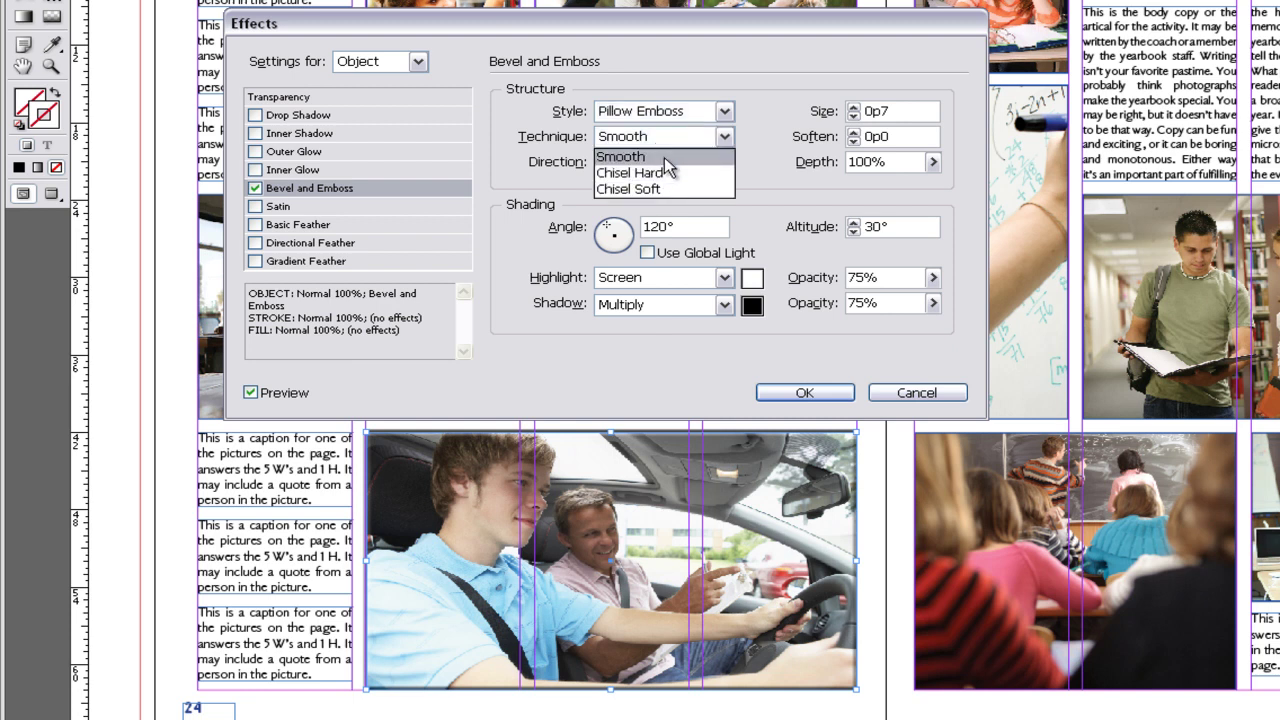
{"action": "left_click", "coordinate": [664, 137]}
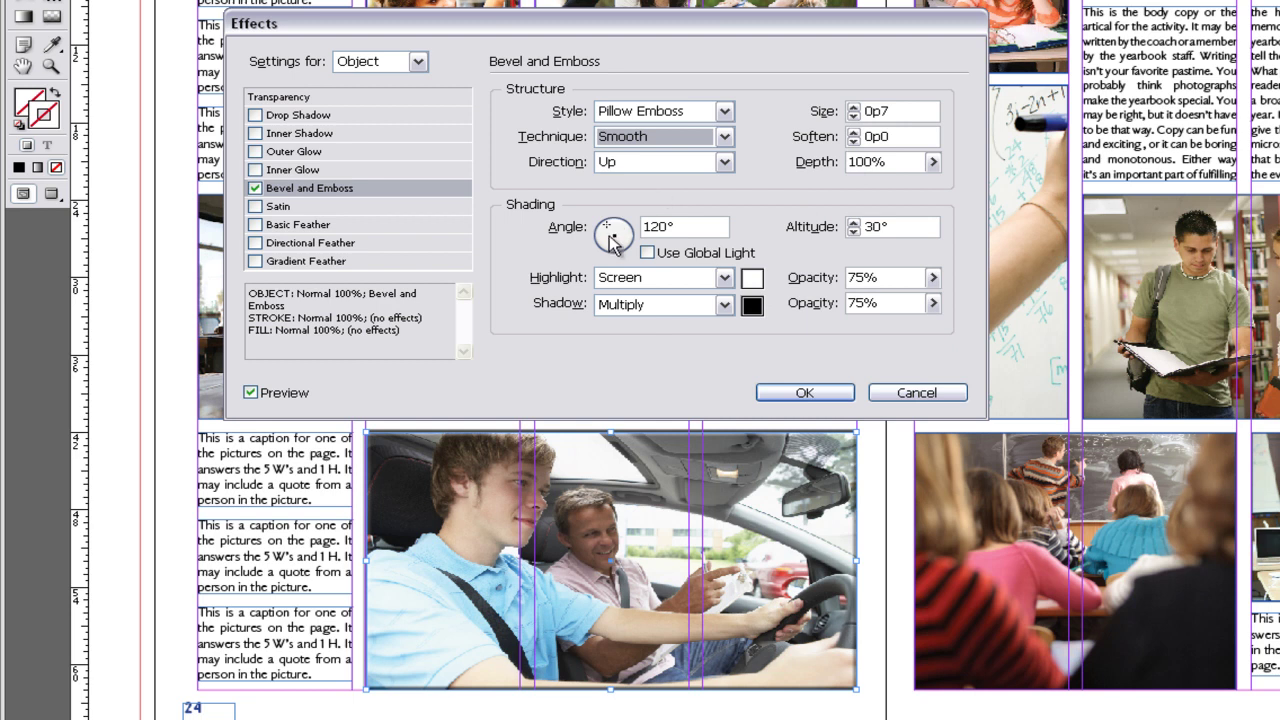
{"action": "left_click", "coordinate": [255, 188]}
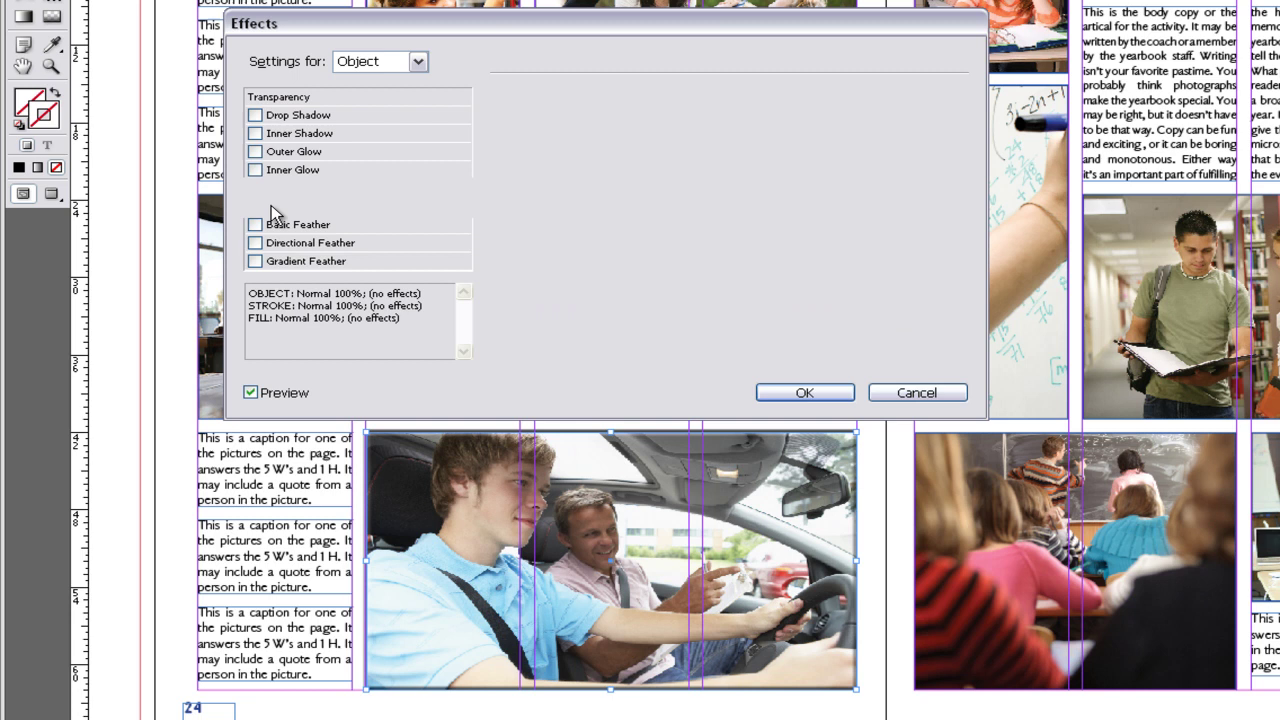
Step: Turn on Satin briefly, then switch to Basic Feather with 0p9 width and Diffused corners
{"action": "left_click", "coordinate": [276, 207]}
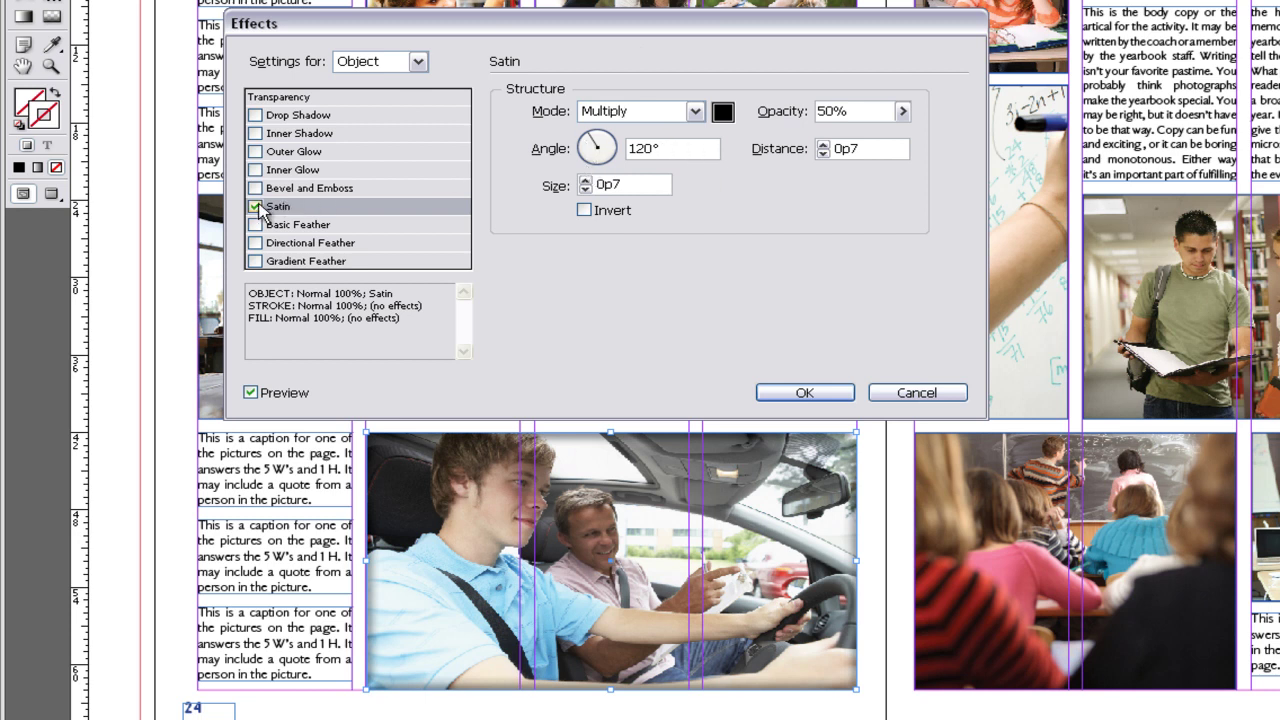
{"action": "left_click", "coordinate": [272, 225]}
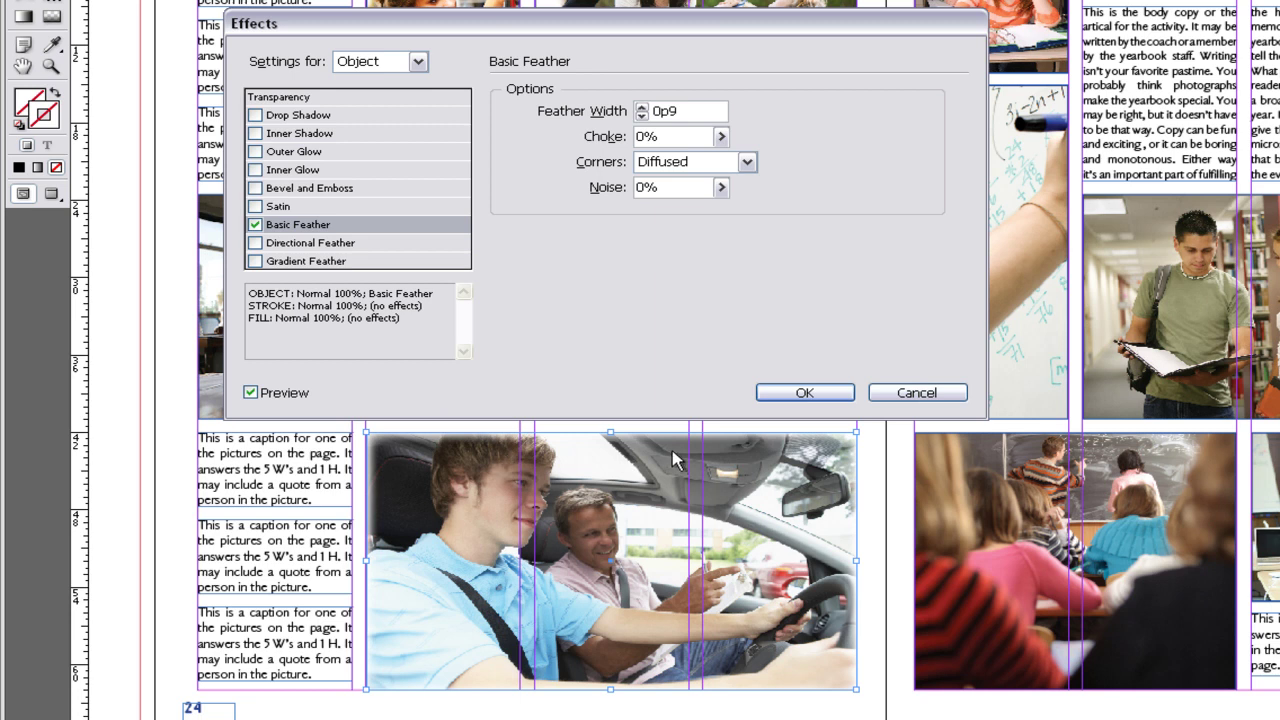
Step: Set Basic Feather to a 1p0 width, Rounded corners and 12% noise on the car photo
{"action": "left_click", "coordinate": [641, 107]}
{"action": "left_click", "coordinate": [641, 107]}
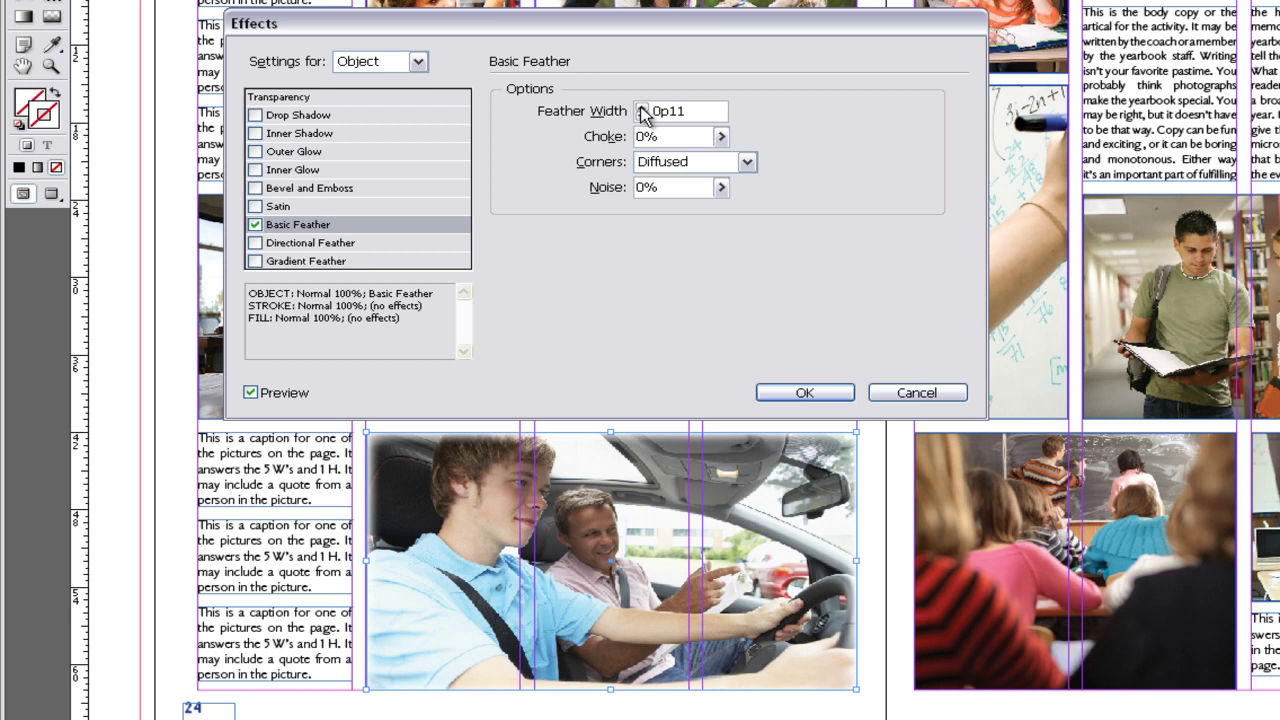
{"action": "left_click", "coordinate": [641, 107]}
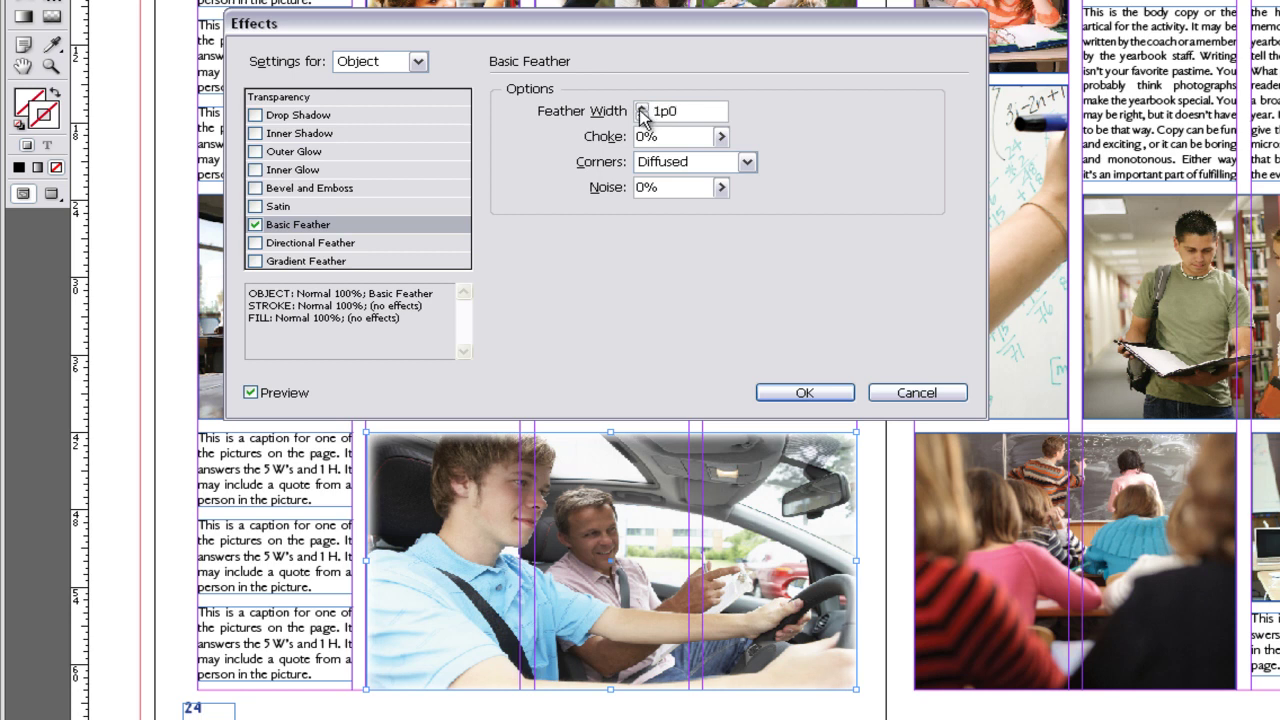
{"action": "left_click", "coordinate": [667, 164]}
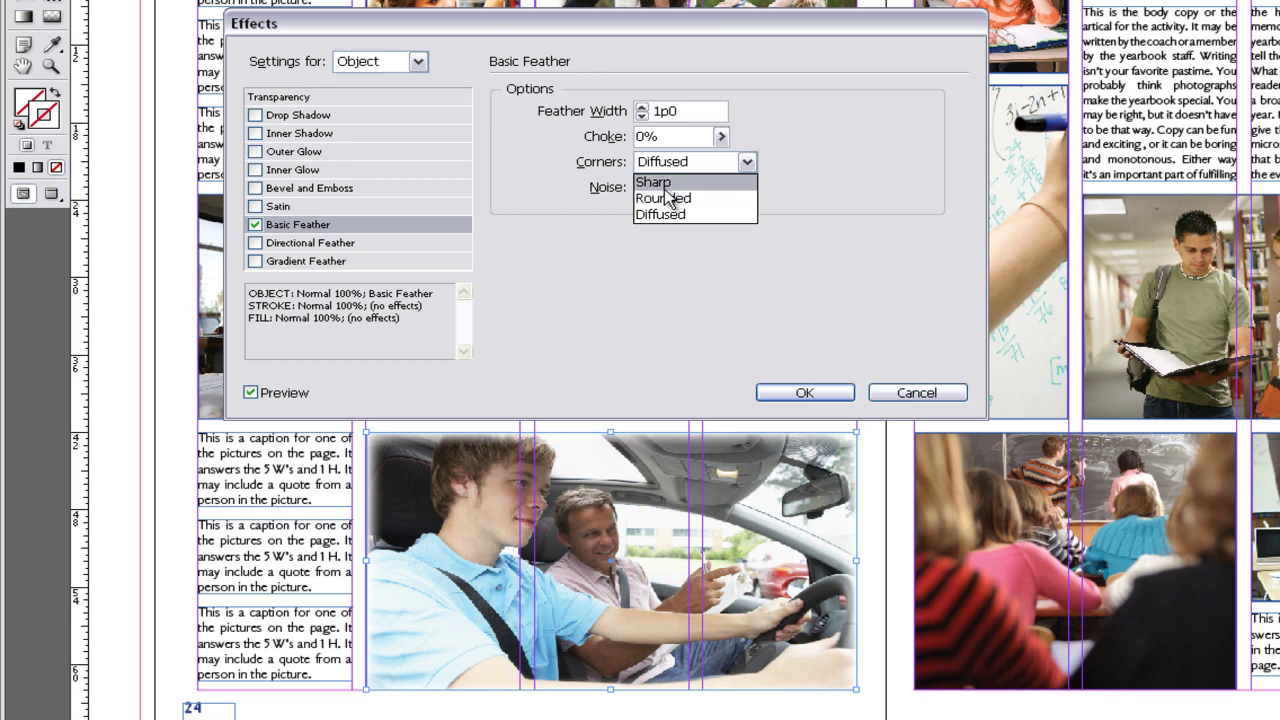
{"action": "left_click", "coordinate": [665, 198]}
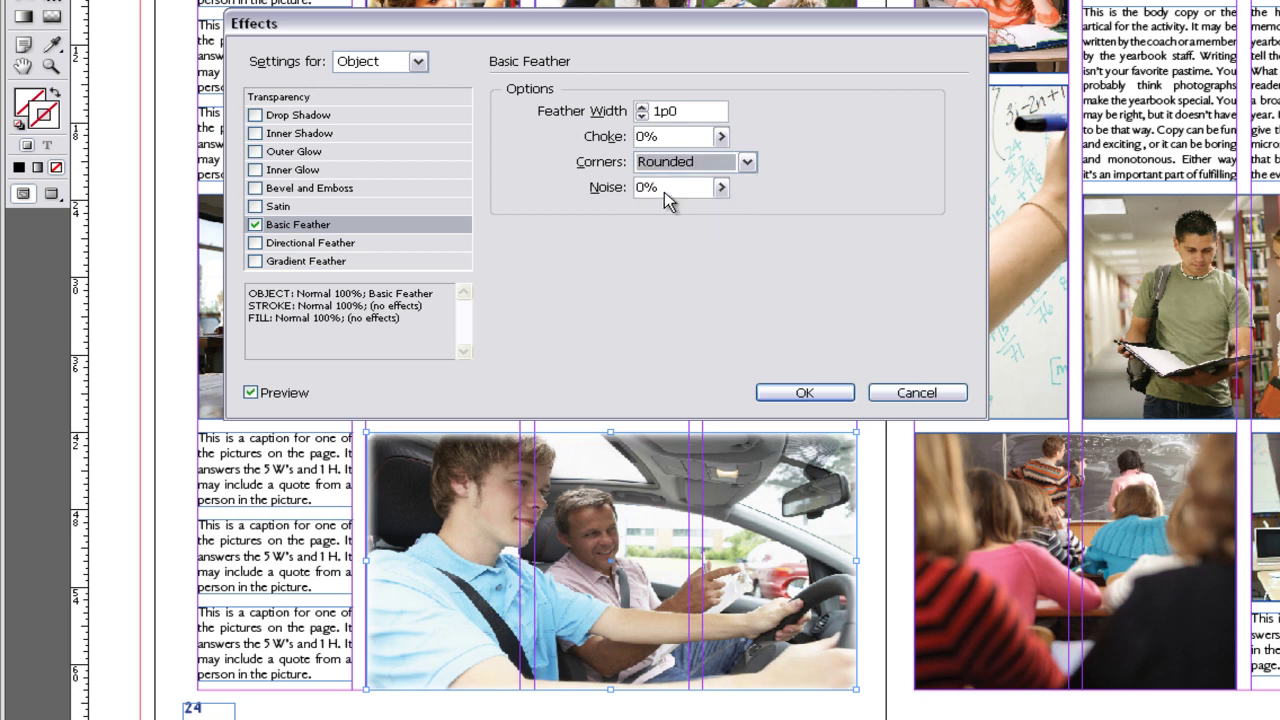
{"action": "left_click", "coordinate": [720, 188]}
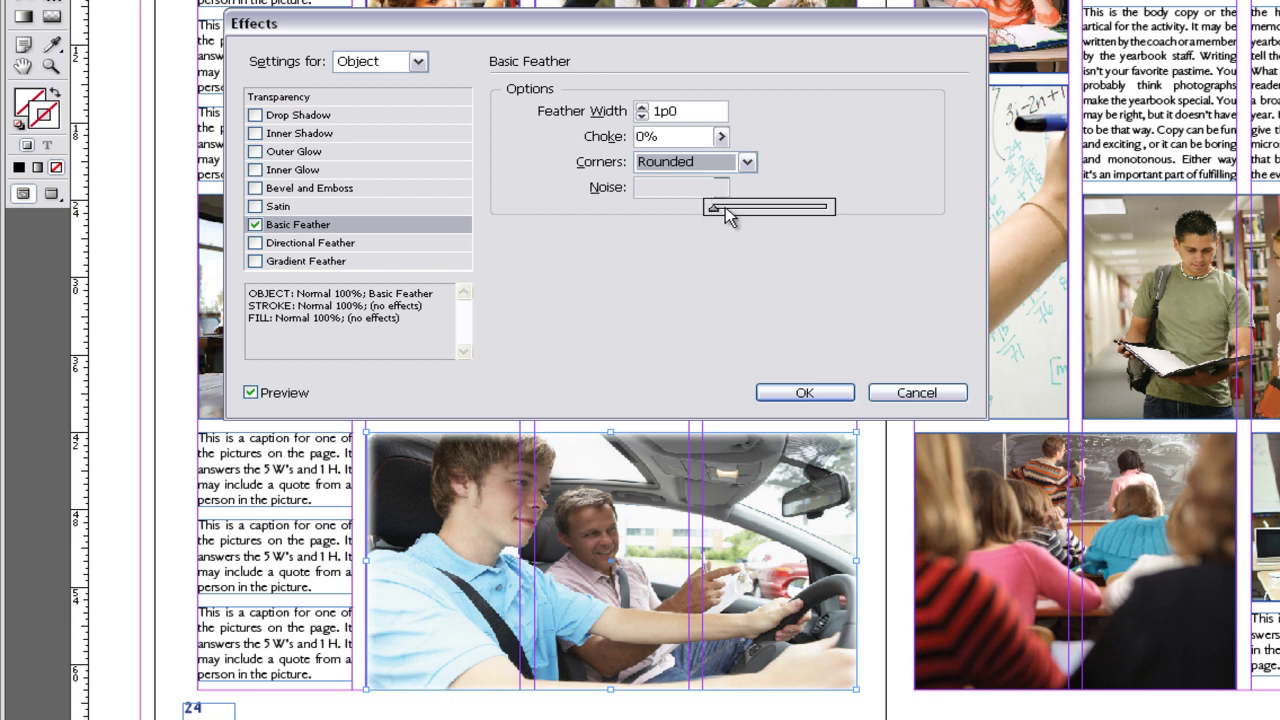
{"action": "left_click", "coordinate": [727, 207]}
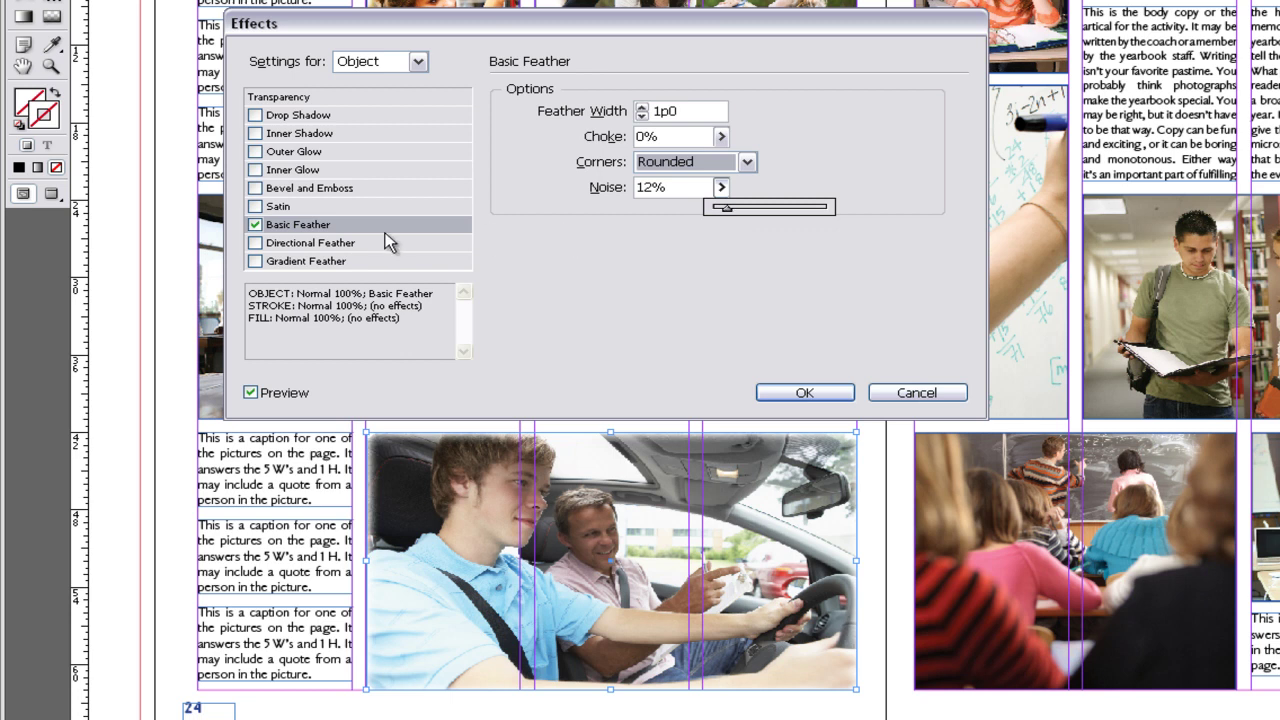
Step: Use Directional Feather with unlinked widths, Top at 1p4, and Leading Edges shape
{"action": "left_click", "coordinate": [258, 228]}
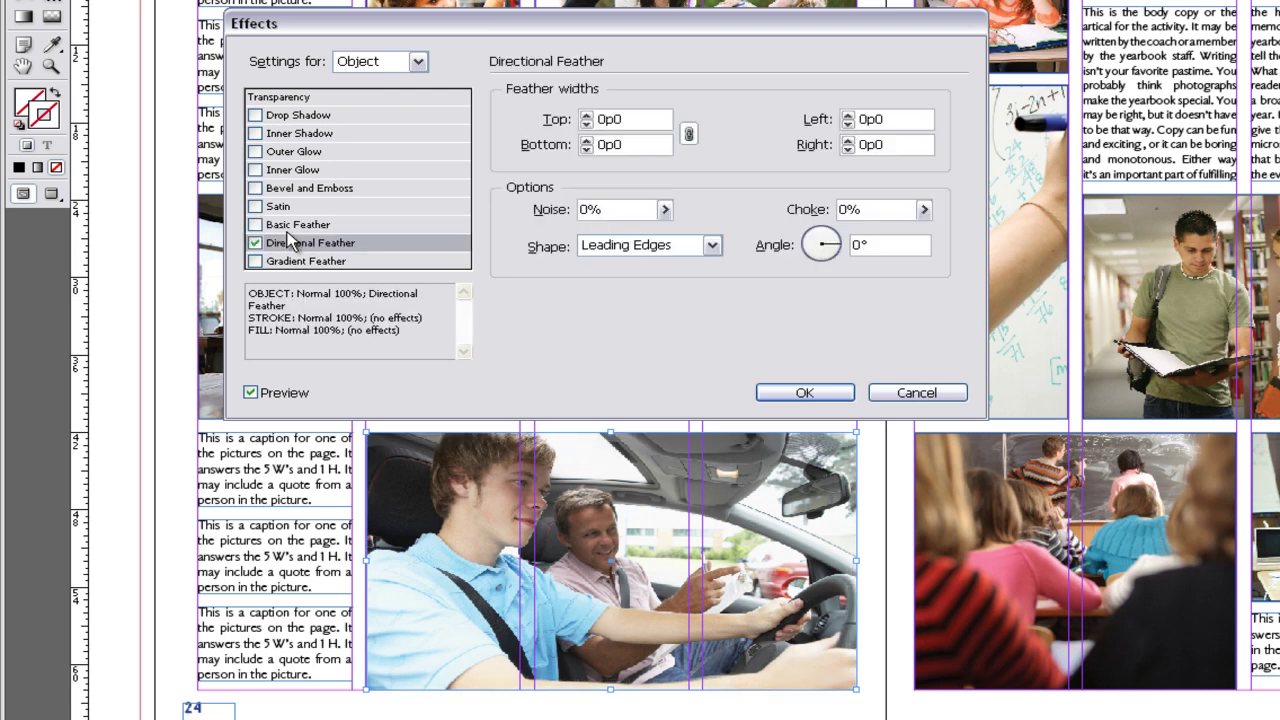
{"action": "left_click", "coordinate": [688, 134]}
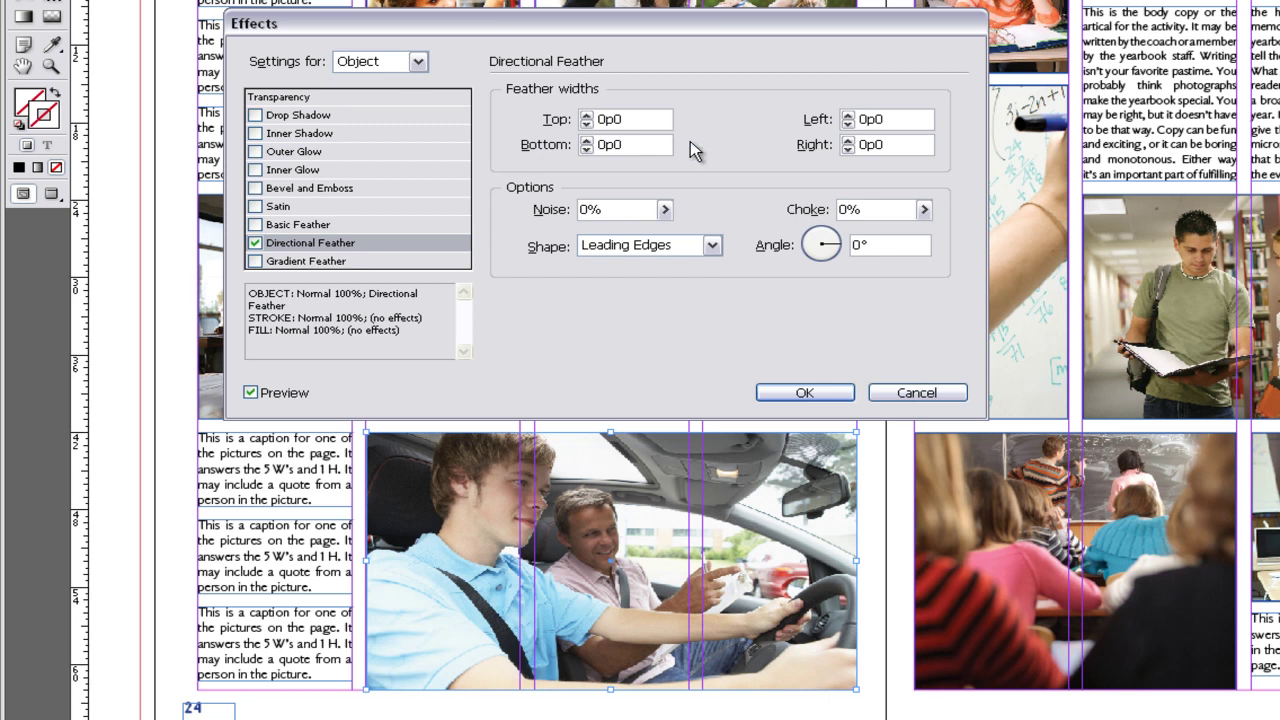
{"action": "left_click", "coordinate": [587, 115]}
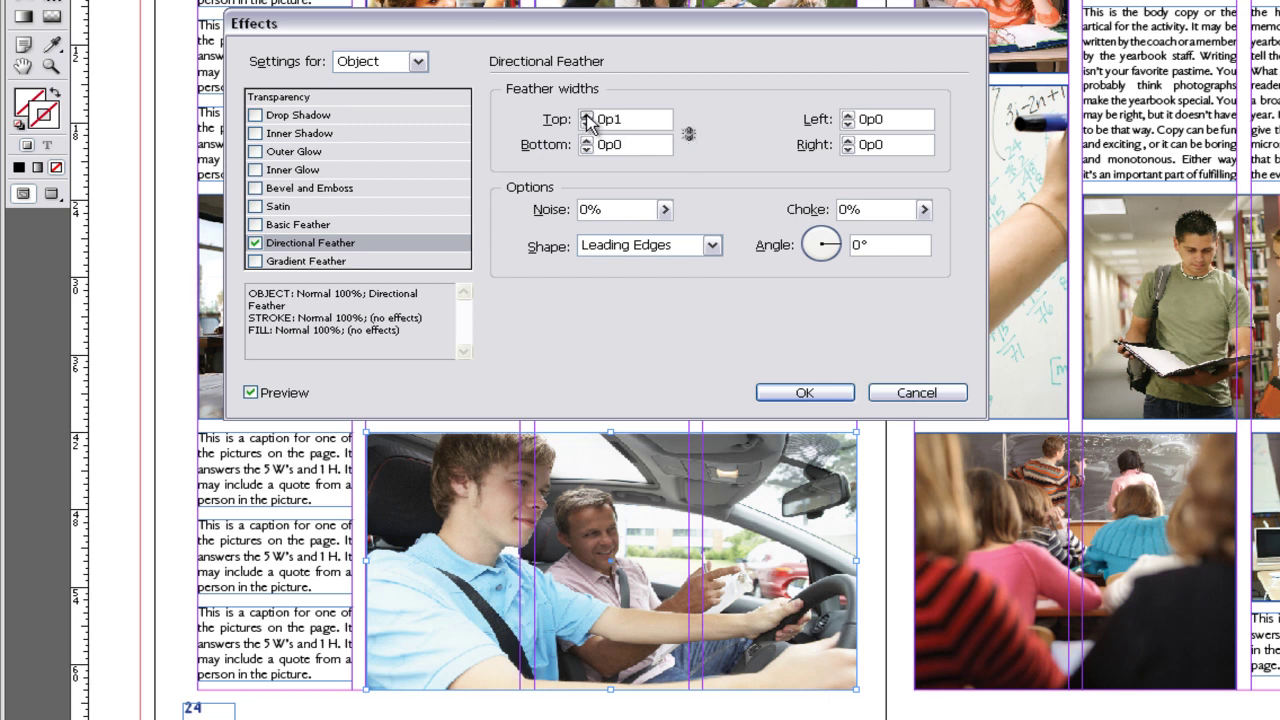
{"action": "left_click", "coordinate": [587, 115]}
{"action": "left_click", "coordinate": [587, 115]}
{"action": "left_click", "coordinate": [587, 115]}
{"action": "key", "text": "Up"}
{"action": "key", "text": "Up"}
{"action": "key", "text": "Up"}
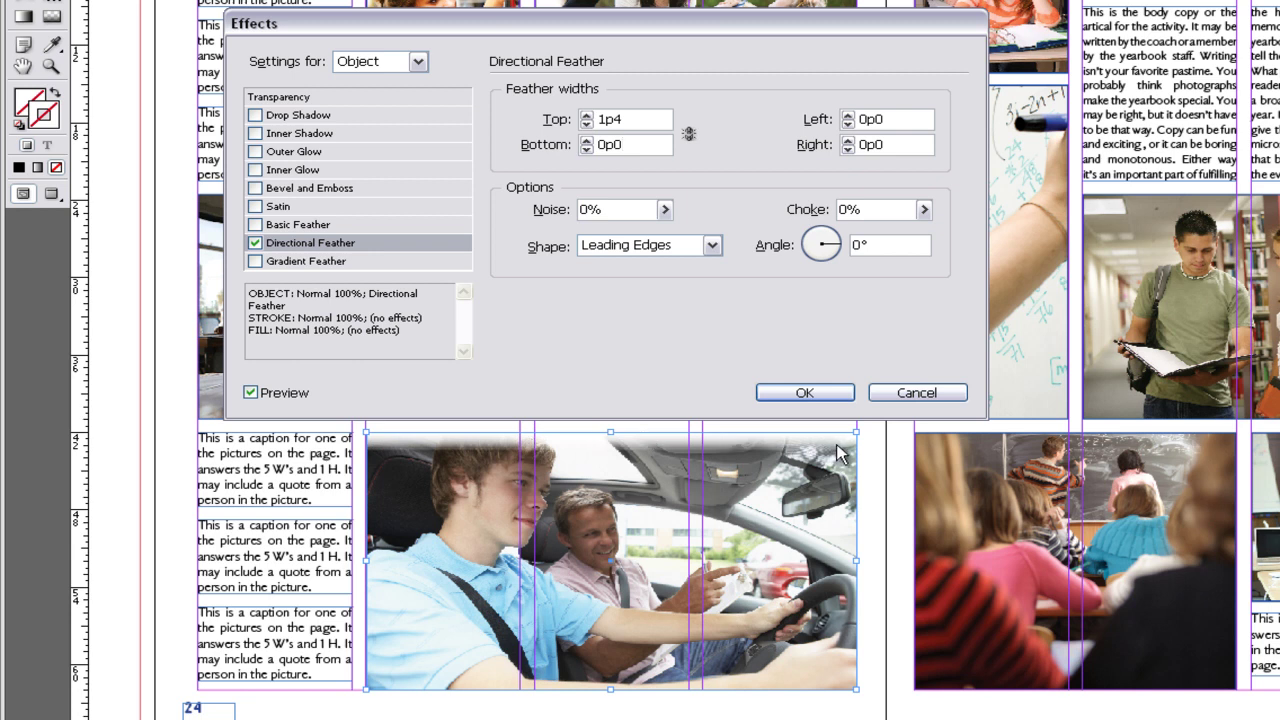
{"action": "left_click", "coordinate": [710, 247]}
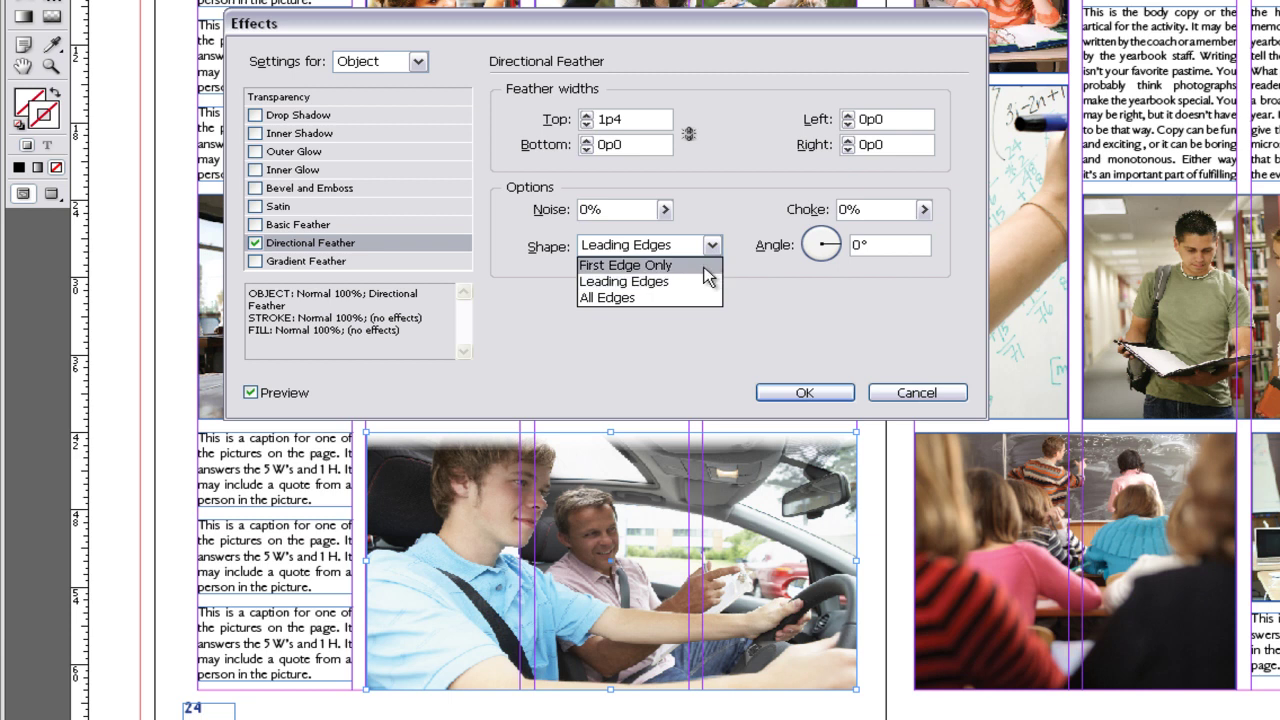
{"action": "left_click", "coordinate": [746, 209]}
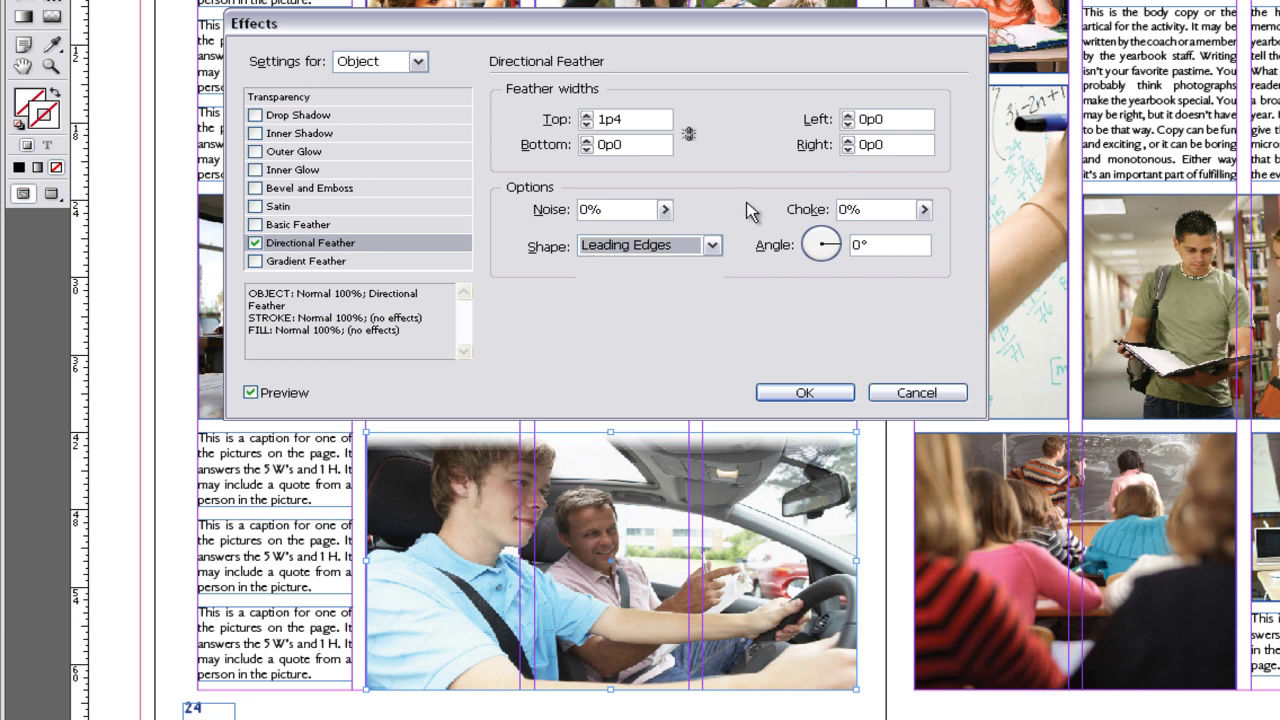
Step: Replace the directional feather with a Radial Gradient Feather whose midpoint sits at 63% Location
{"action": "left_click", "coordinate": [321, 264]}
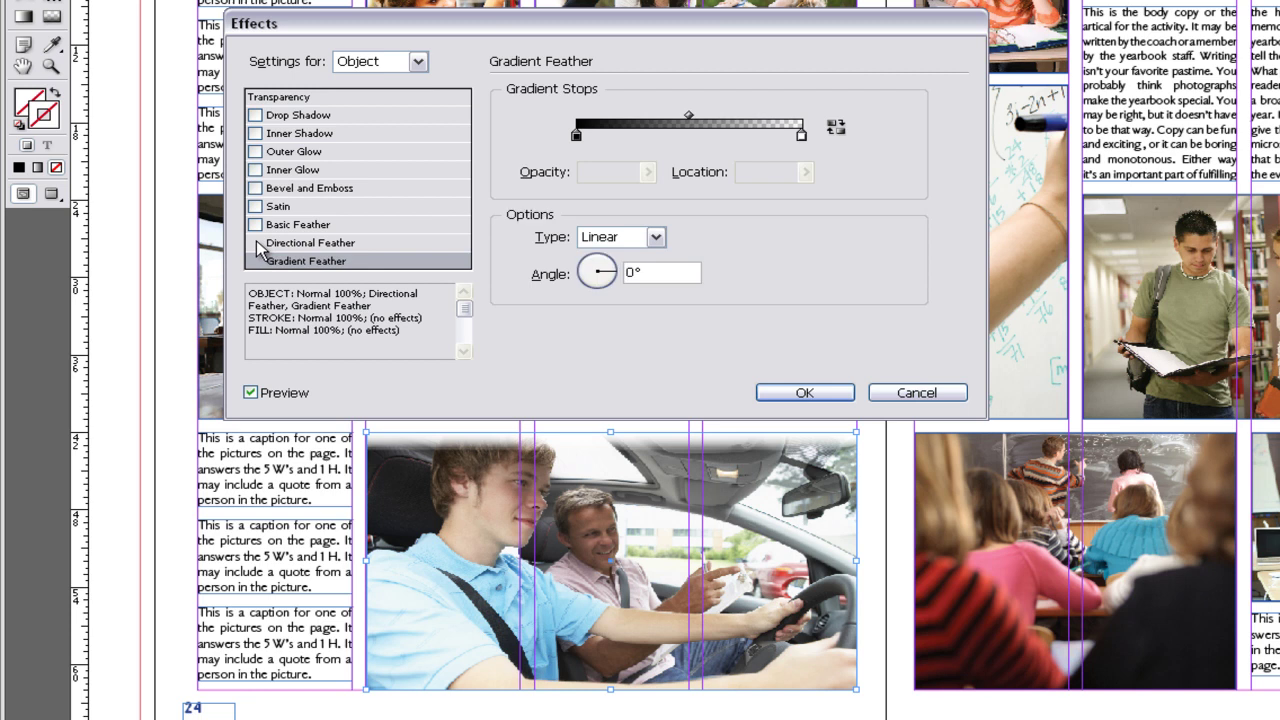
{"action": "left_click", "coordinate": [257, 243]}
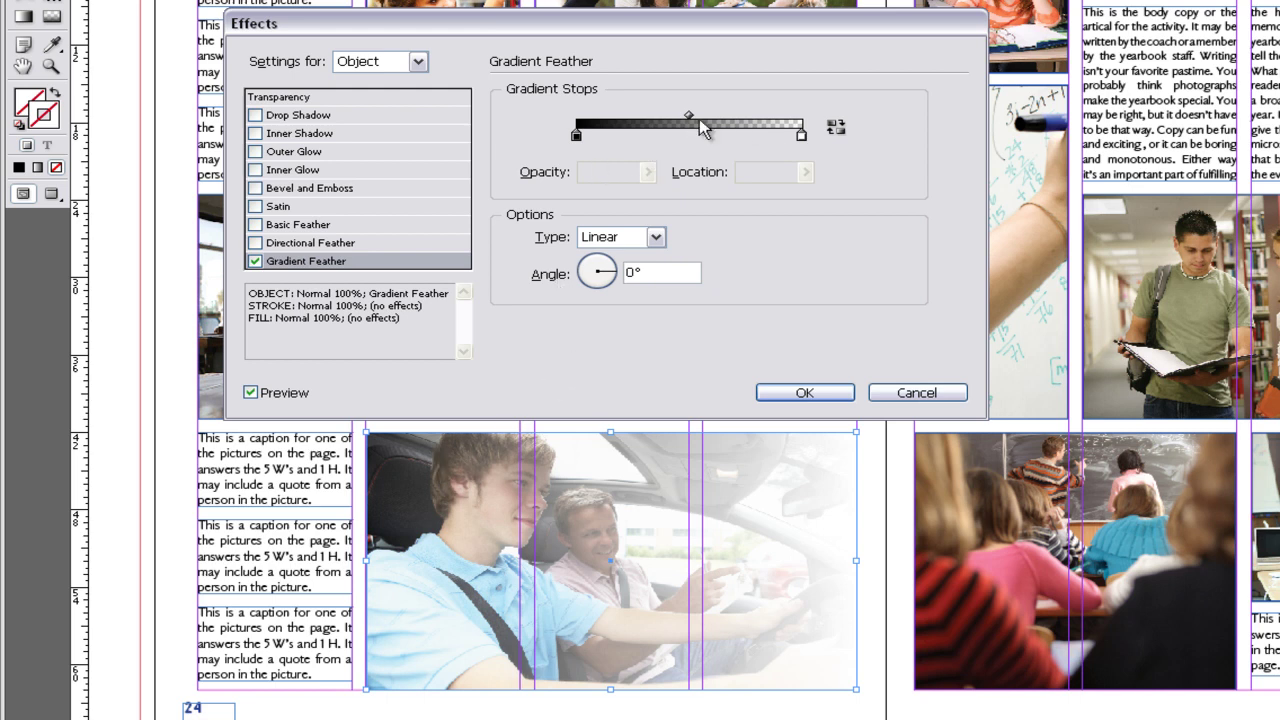
{"action": "left_click_drag", "start_coordinate": [688, 114], "coordinate": [718, 116]}
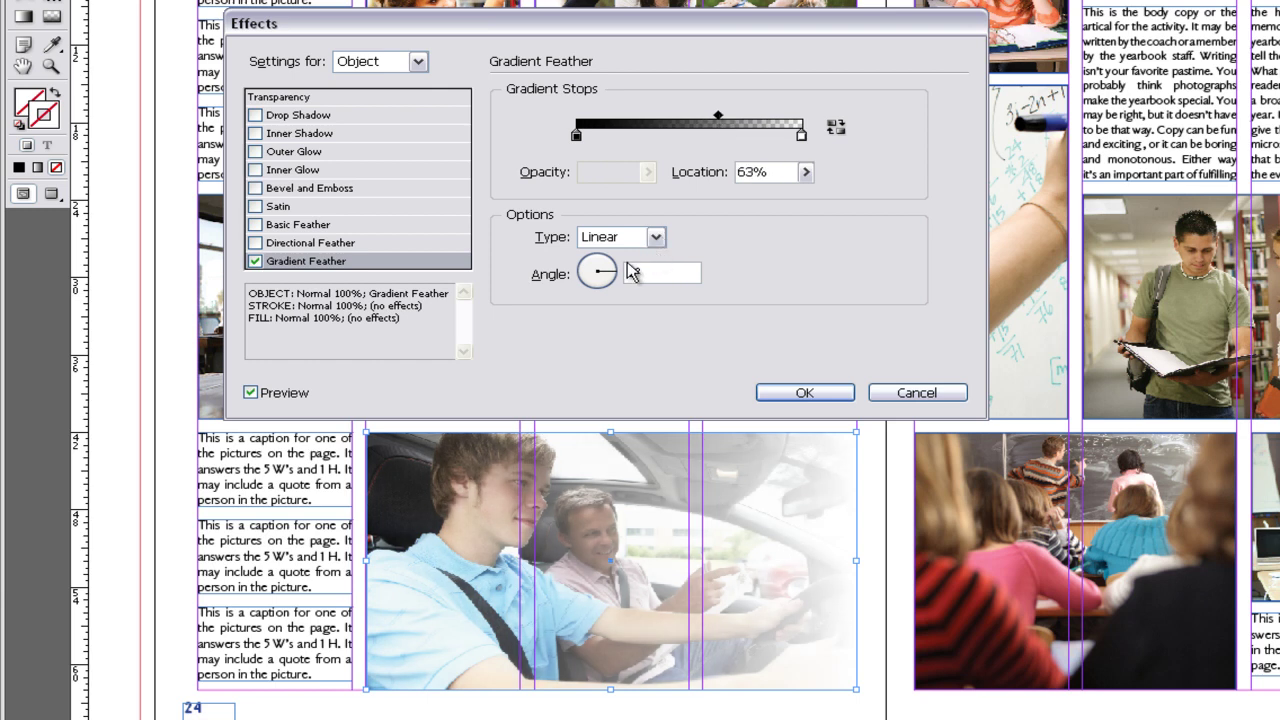
{"action": "left_click", "coordinate": [655, 237]}
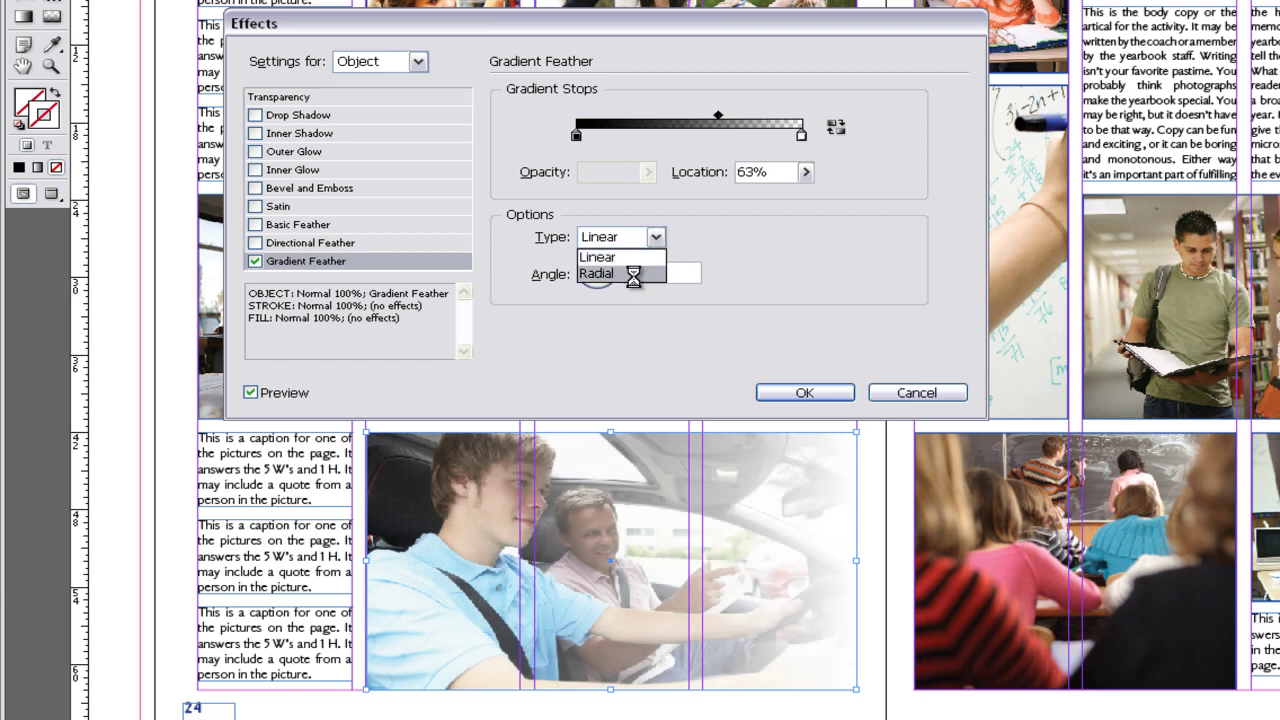
{"action": "left_click", "coordinate": [633, 276]}
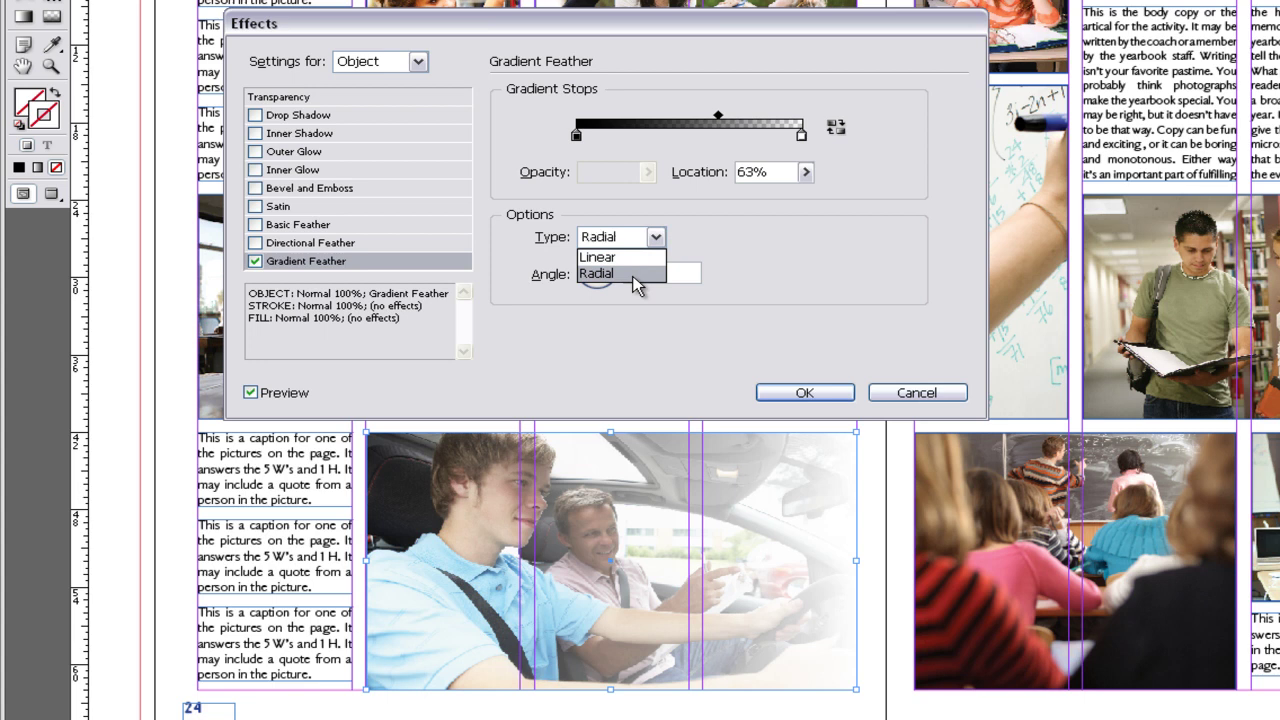